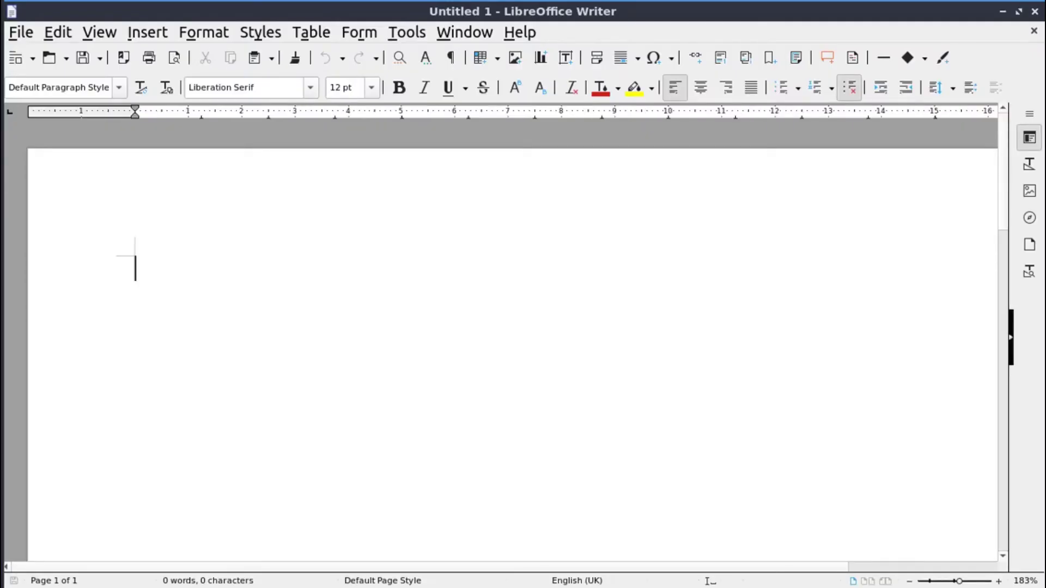
{"action": "type", "text": "Ap"}
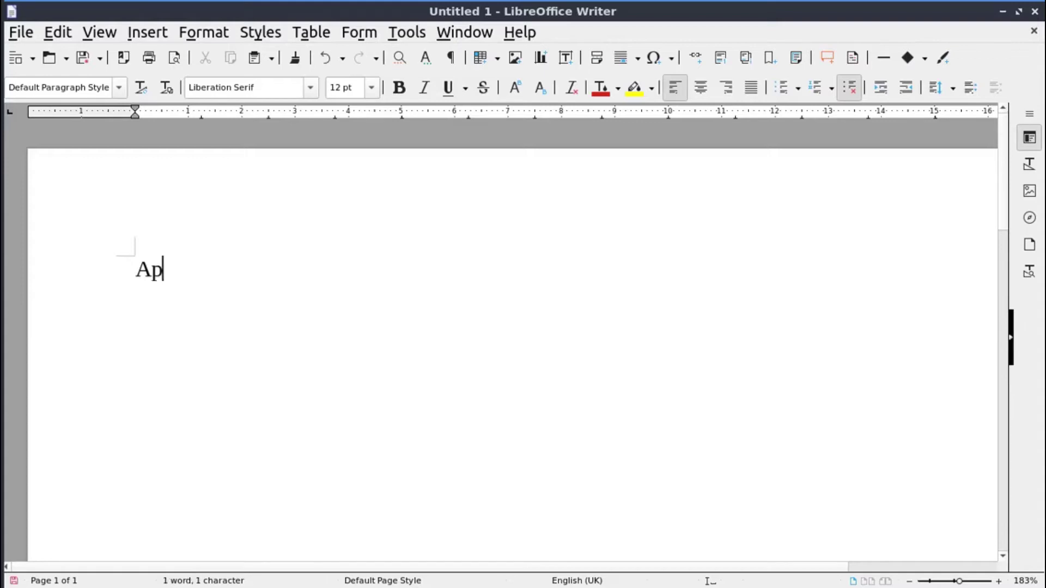
{"action": "type", "text": "les"}
Step: Enter the words Aples, Kats and Sheep in the new document, one per line
{"action": "key", "text": "Return"}
{"action": "type", "text": "Kats"}
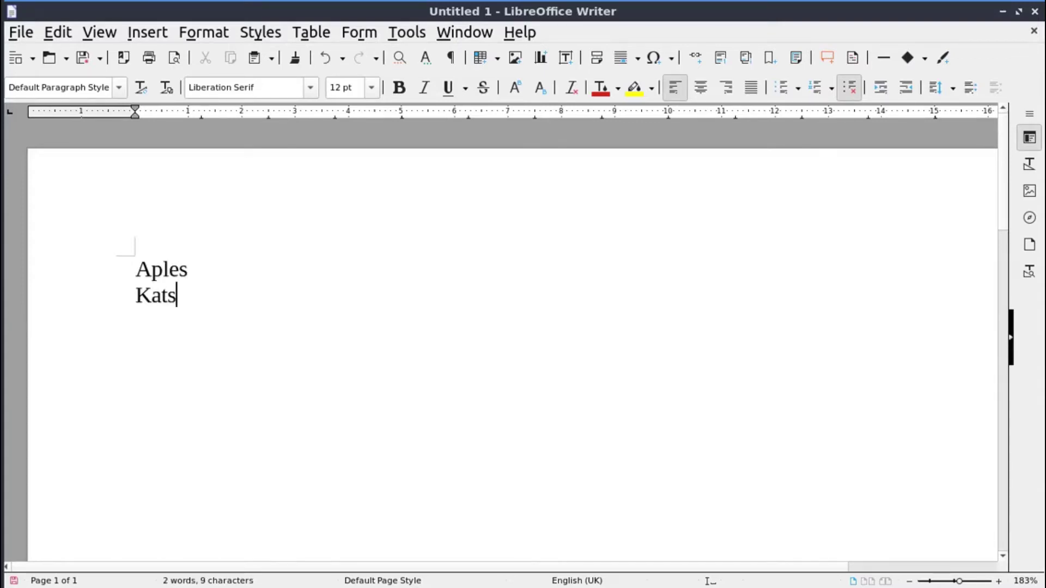
{"action": "key", "text": "Return"}
{"action": "type", "text": "Sheep"}
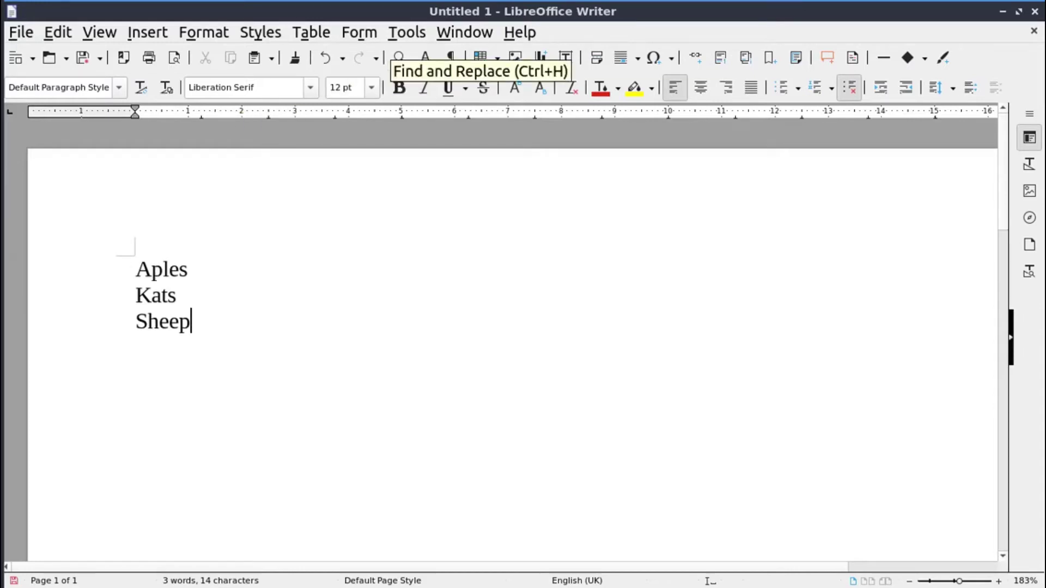
{"action": "left_click", "coordinate": [406, 32]}
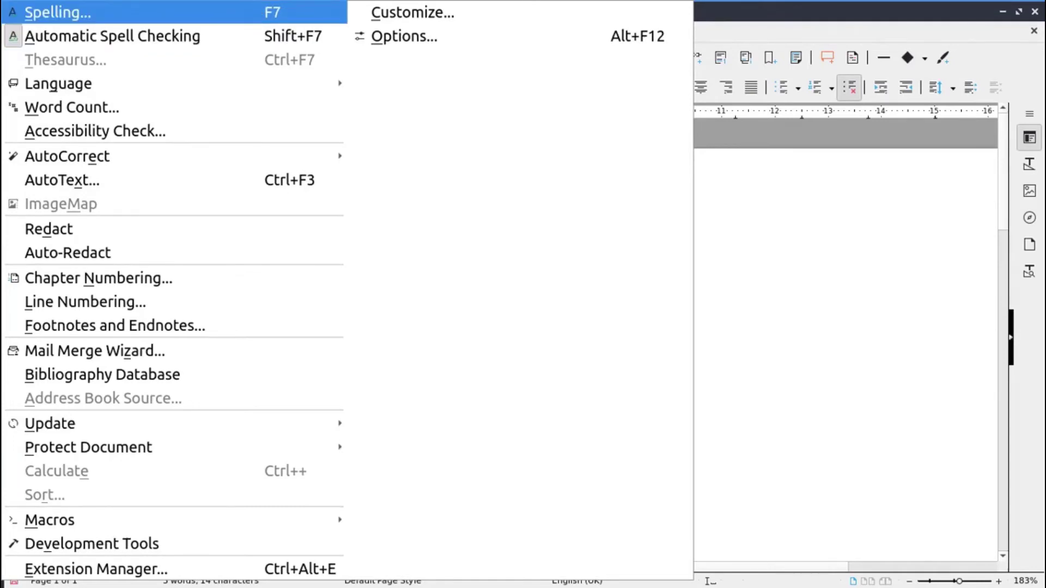
{"action": "key", "text": "Return"}
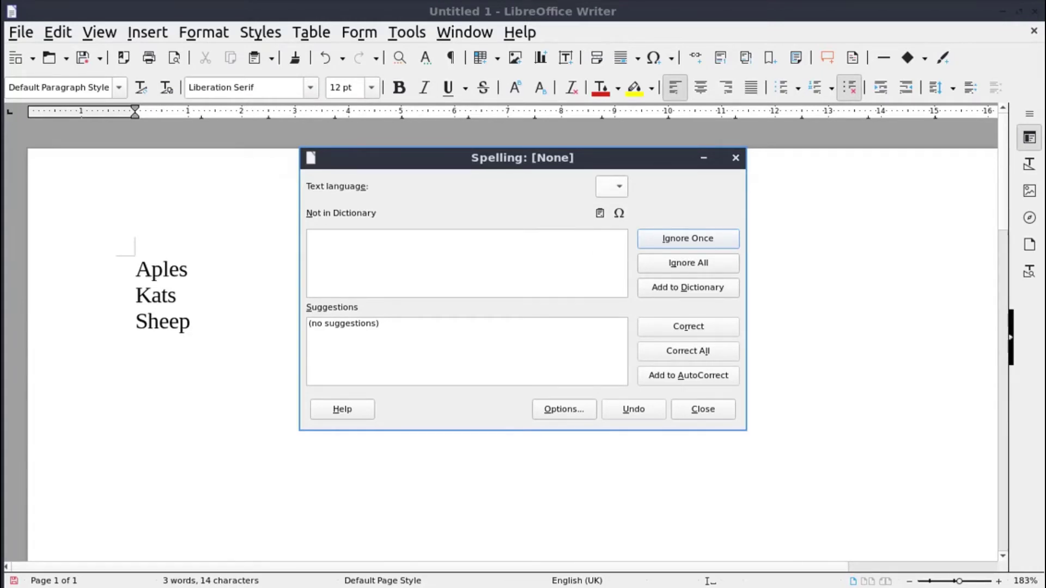
{"action": "key", "text": "alt+Down"}
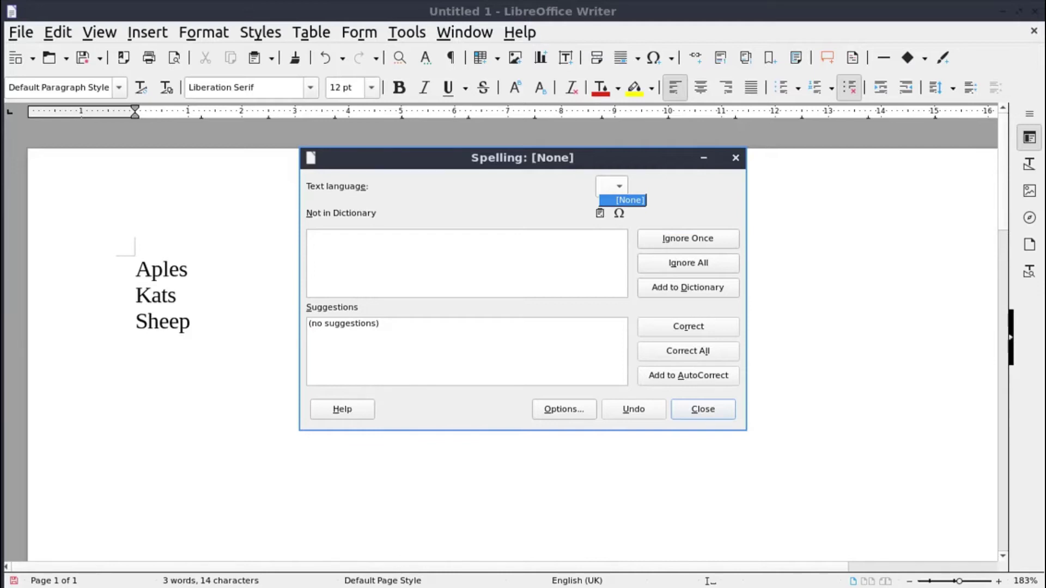
{"action": "key", "text": "Return"}
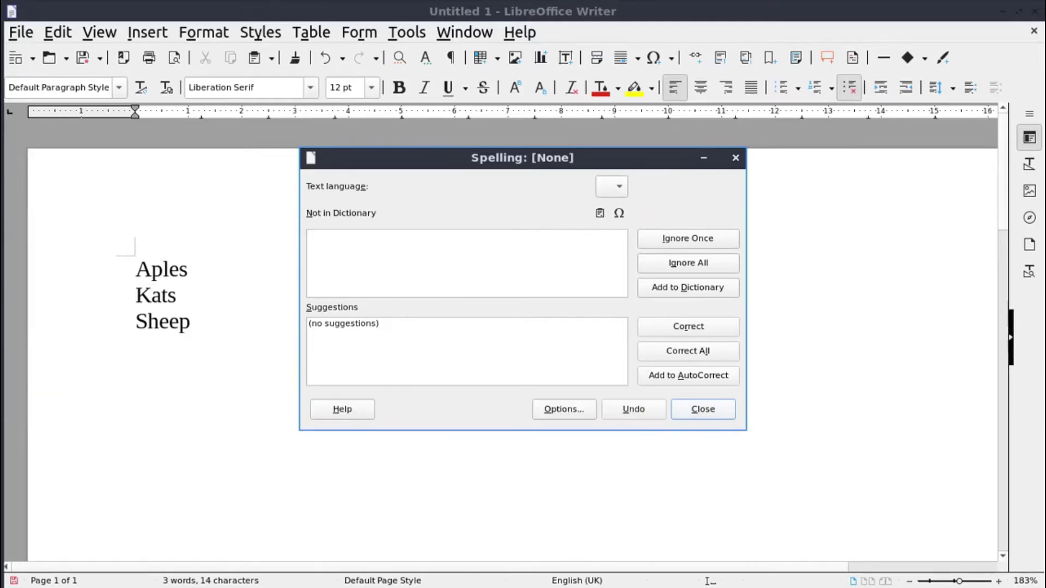
{"action": "key", "text": "Return"}
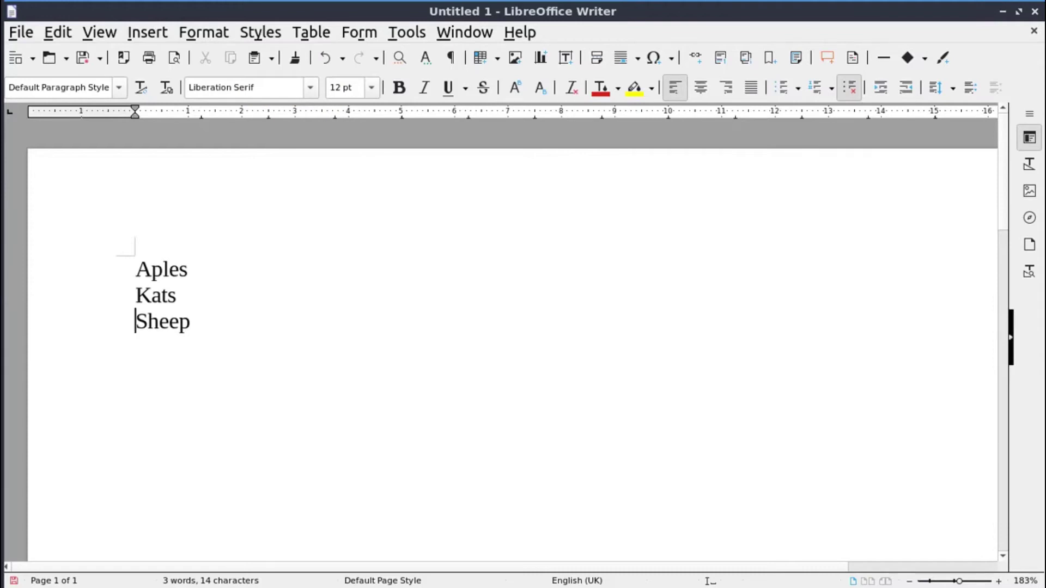
Step: Set the language for all text to English (UK)
{"action": "key", "text": "alt+t"}
{"action": "key", "text": "l"}
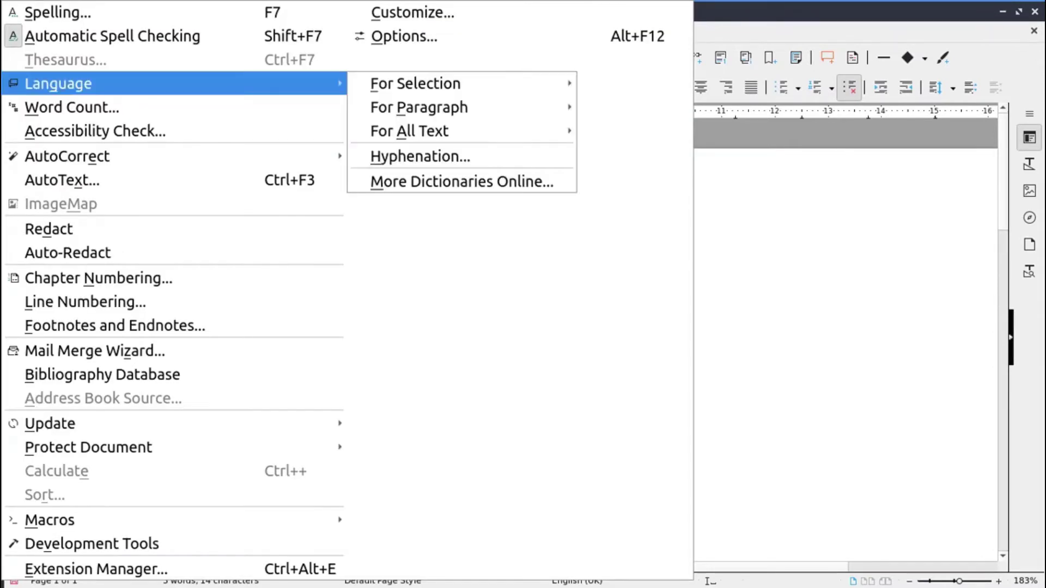
{"action": "key", "text": "s"}
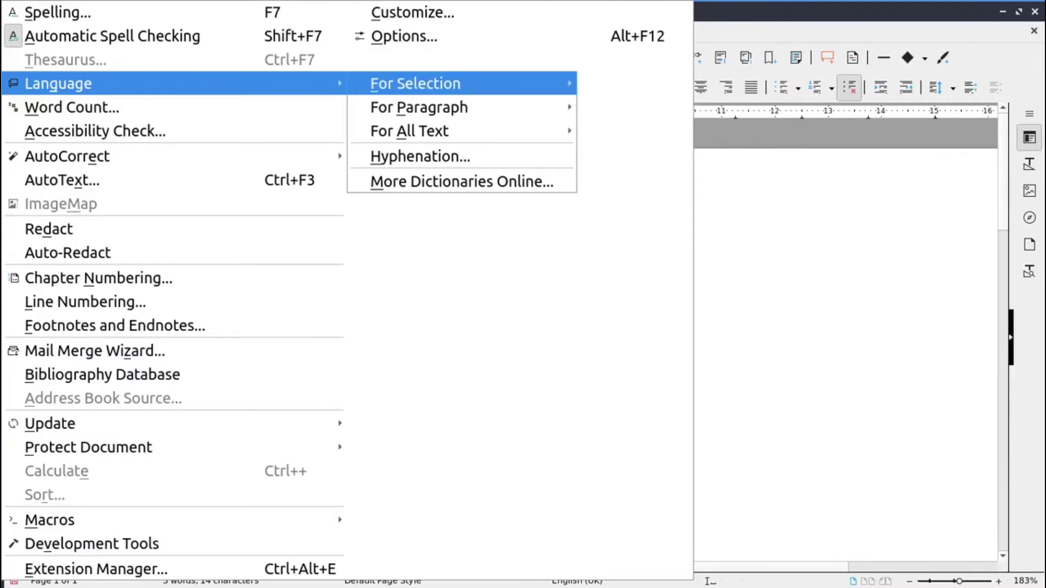
{"action": "key", "text": "a"}
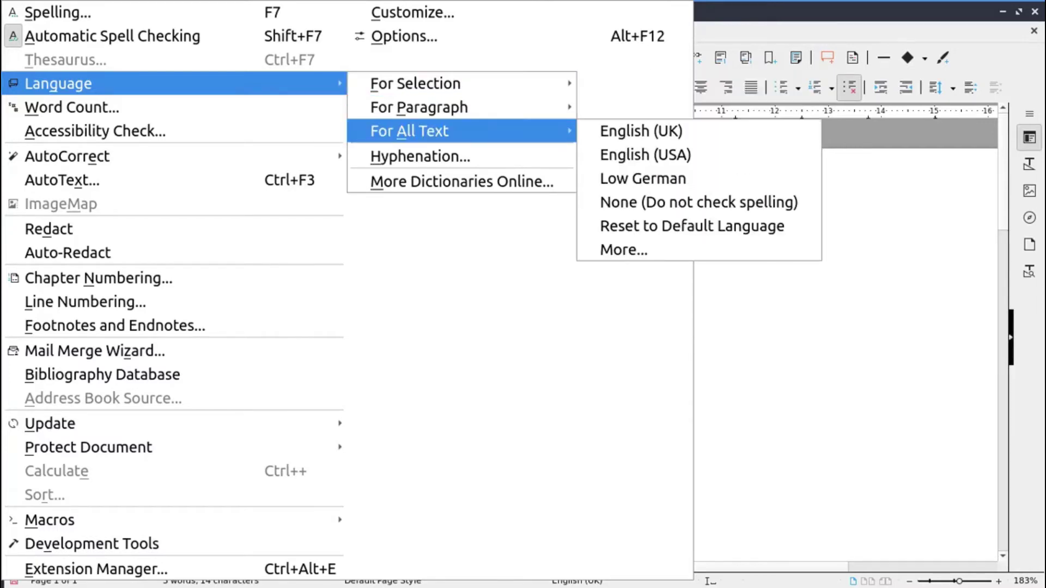
{"action": "key", "text": "Right"}
{"action": "key", "text": "Return"}
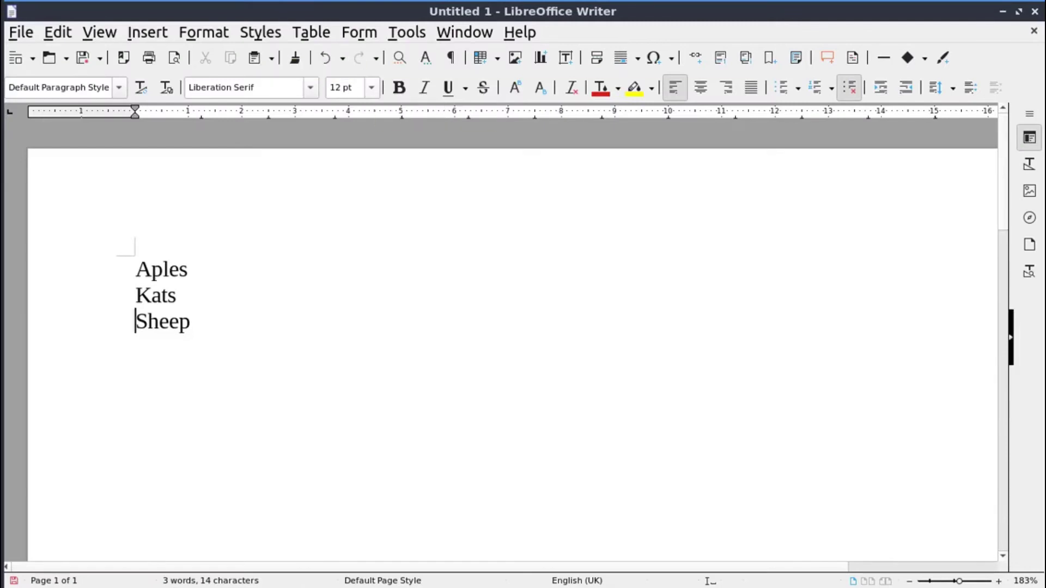
Step: Toggle Automatic Spell Checking from the Tools menu
{"action": "key", "text": "alt+t"}
{"action": "key", "text": "Down"}
{"action": "key", "text": "Up"}
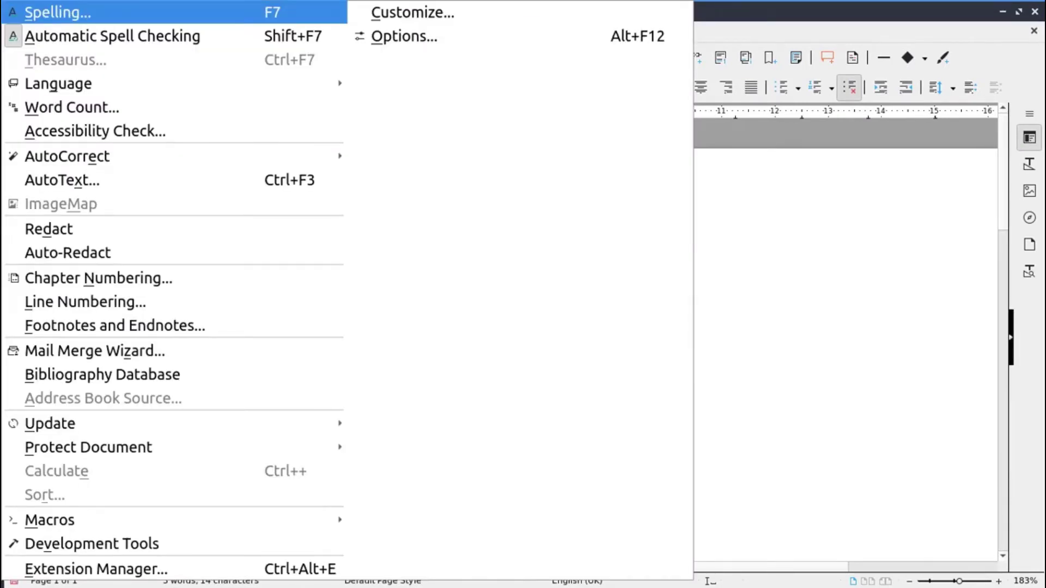
{"action": "key", "text": "Down"}
{"action": "key", "text": "Return"}
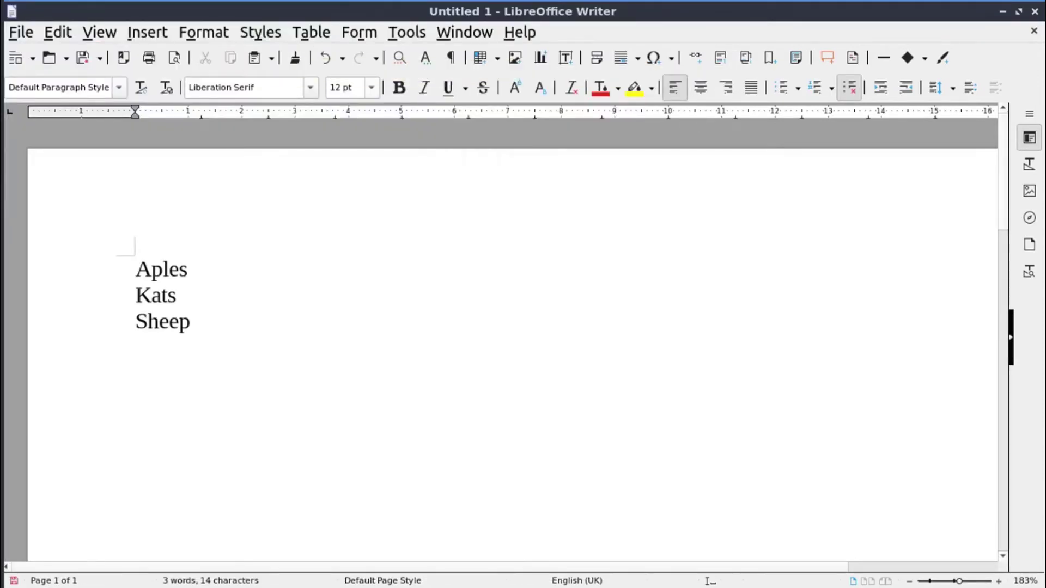
{"action": "key", "text": "alt+t"}
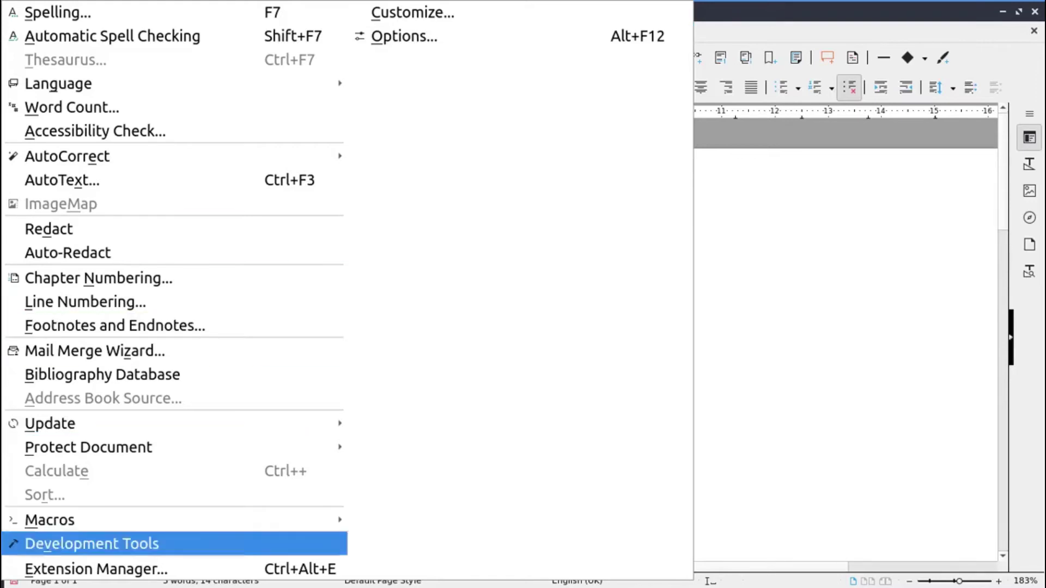
{"action": "key", "text": "Down"}
{"action": "key", "text": "Return"}
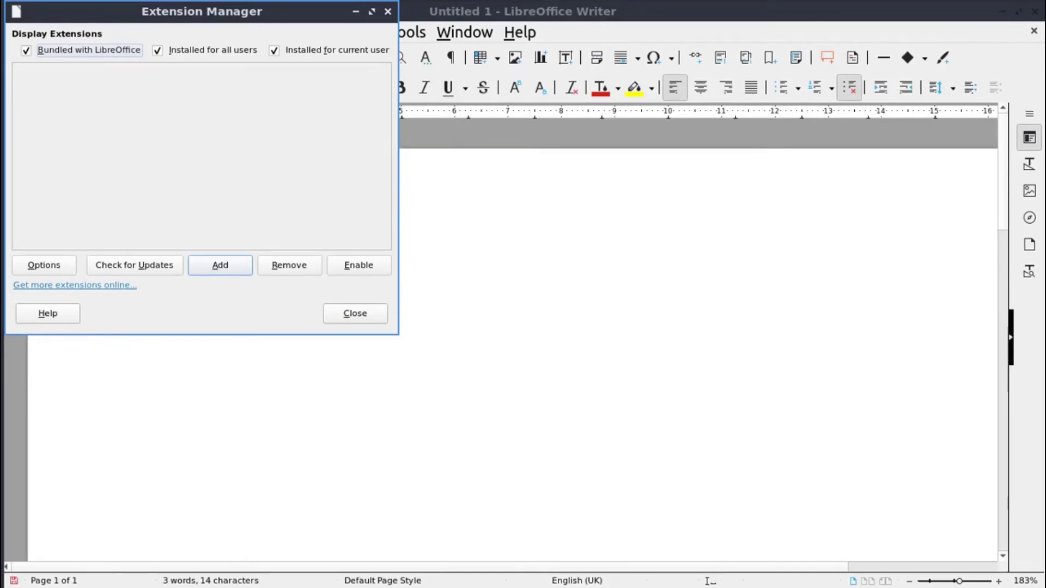
{"action": "key", "text": "Return"}
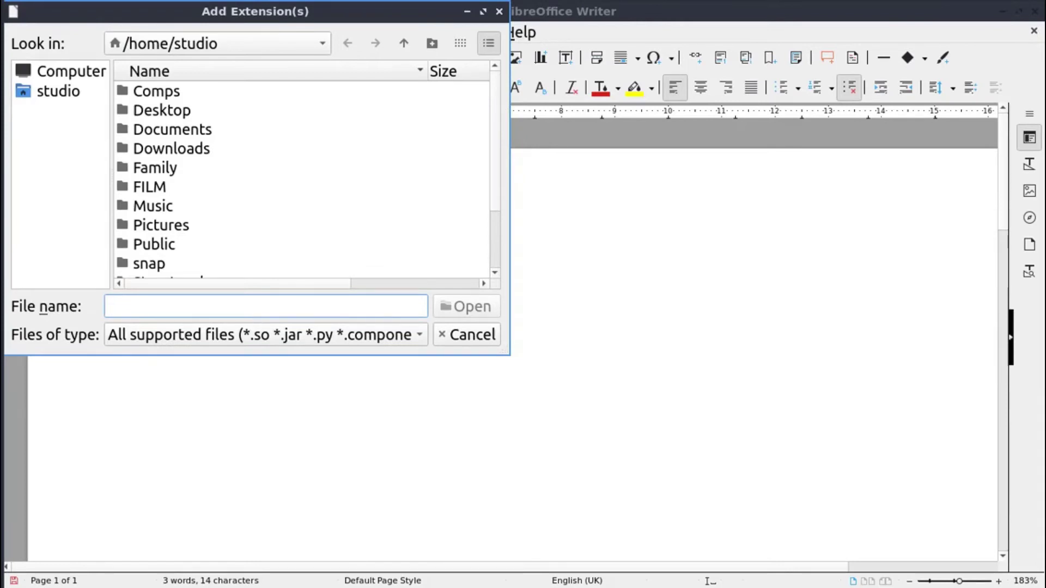
{"action": "scroll", "coordinate": [303, 176], "scroll_direction": "down", "scroll_amount": 1}
{"action": "scroll", "coordinate": [302, 176], "scroll_direction": "down", "scroll_amount": 1}
{"action": "scroll", "coordinate": [302, 176], "scroll_direction": "up", "scroll_amount": 2}
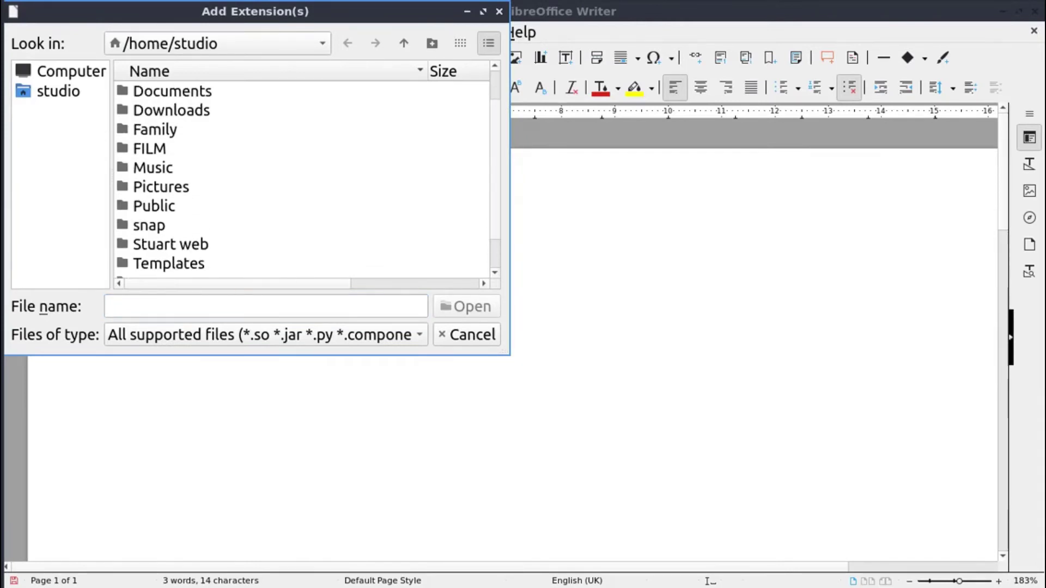
{"action": "scroll", "coordinate": [302, 175], "scroll_direction": "up", "scroll_amount": 1}
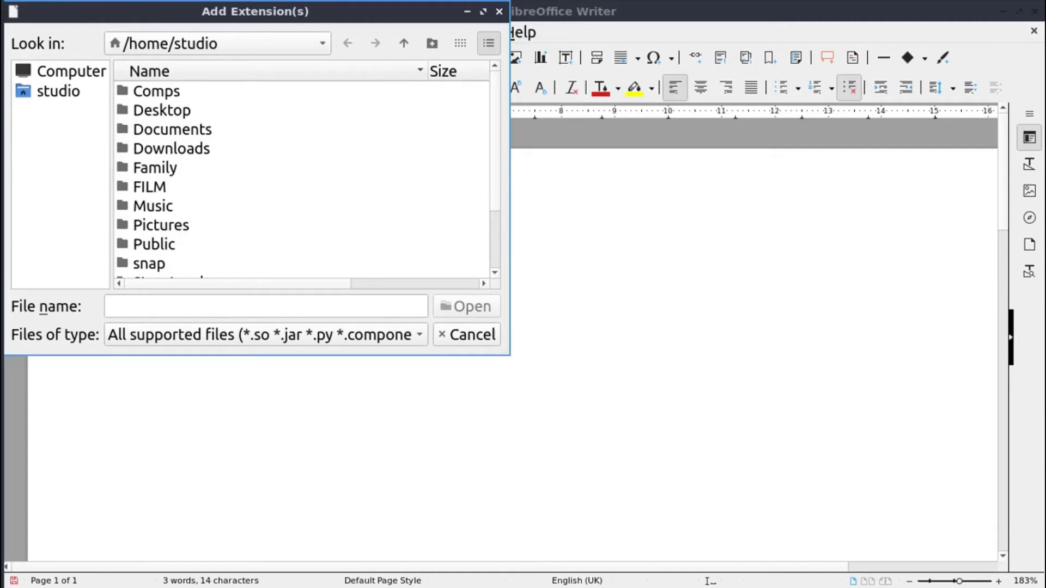
{"action": "key", "text": "Escape"}
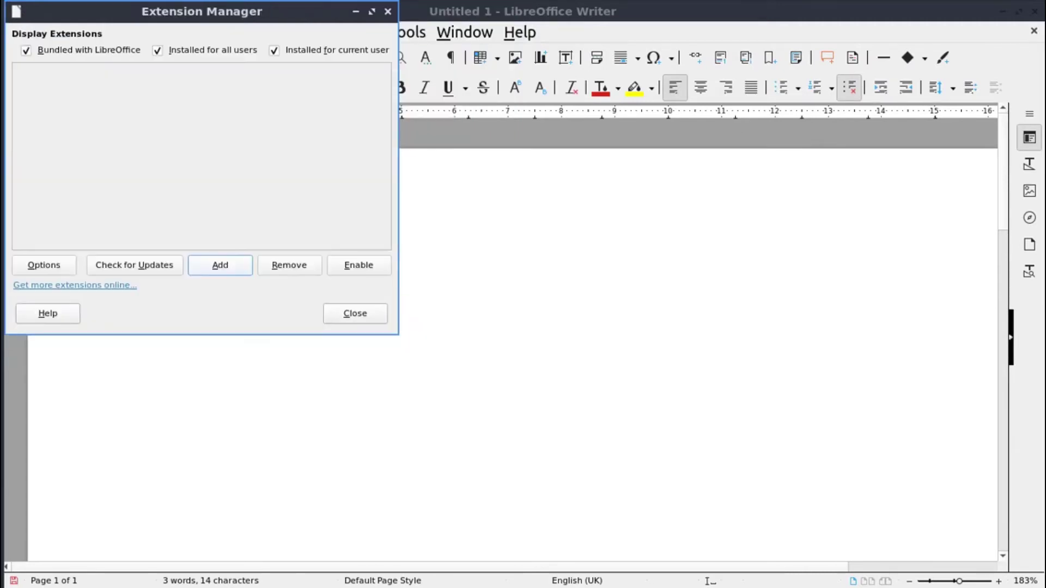
{"action": "left_click", "coordinate": [354, 313]}
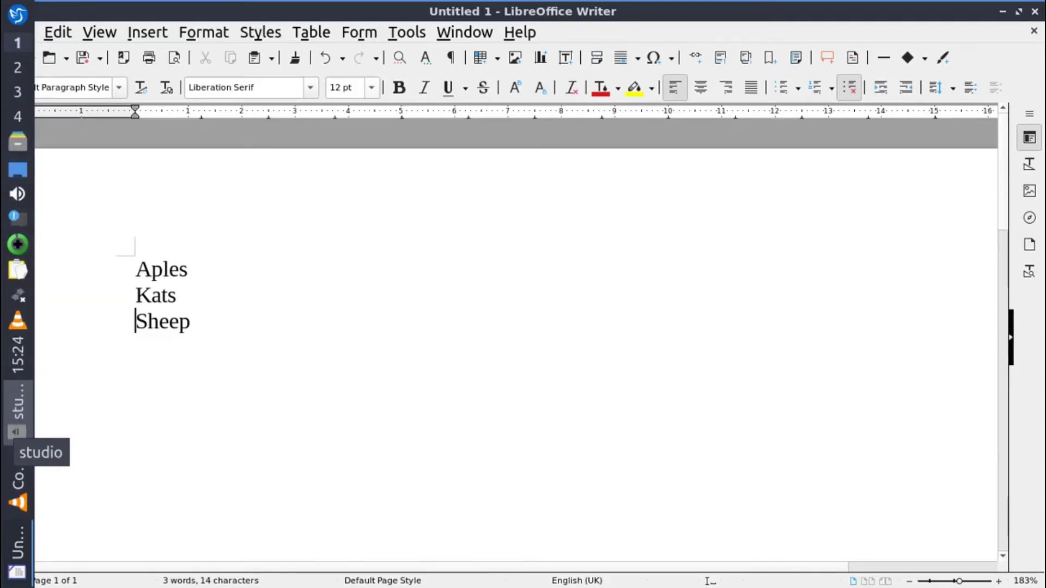
Step: Navigate from the home folder through .config, libreoffice and 4 into the user folder
{"action": "left_click", "coordinate": [18, 404]}
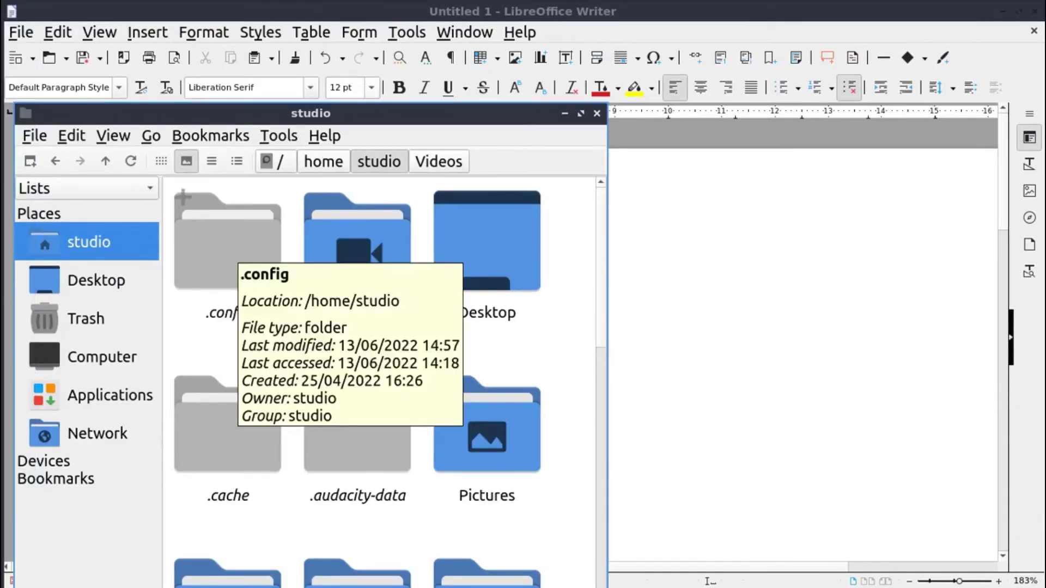
{"action": "double_click", "coordinate": [229, 249]}
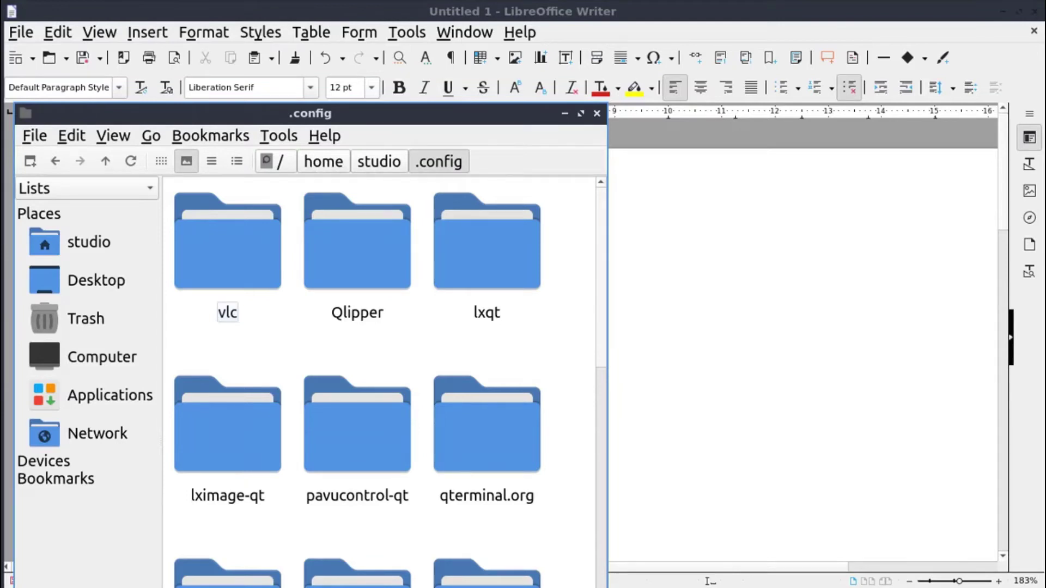
{"action": "scroll", "coordinate": [384, 382], "scroll_direction": "down", "scroll_amount": 3}
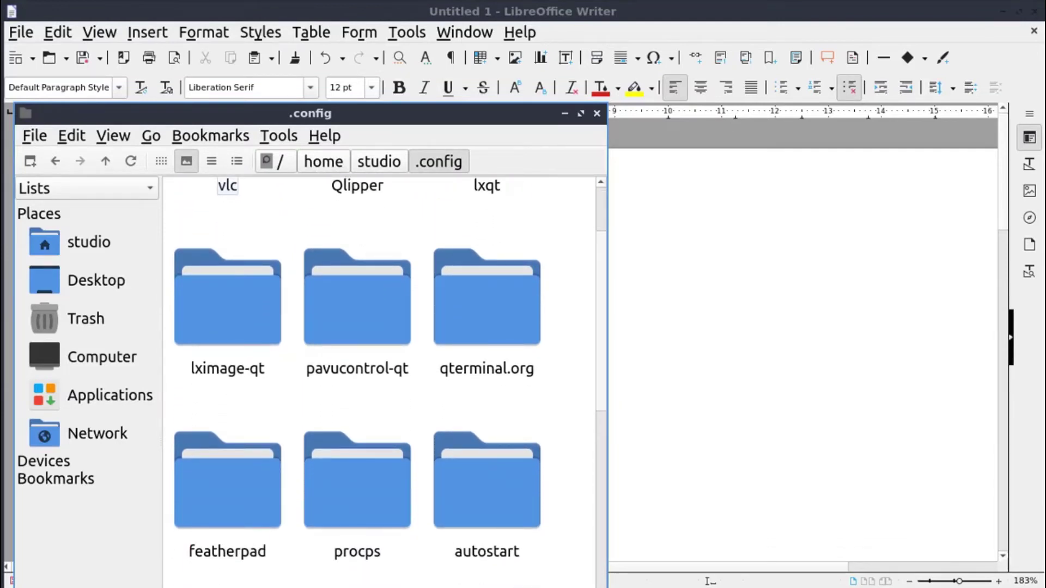
{"action": "scroll", "coordinate": [384, 367], "scroll_direction": "down", "scroll_amount": 2}
{"action": "scroll", "coordinate": [384, 368], "scroll_direction": "down", "scroll_amount": 2}
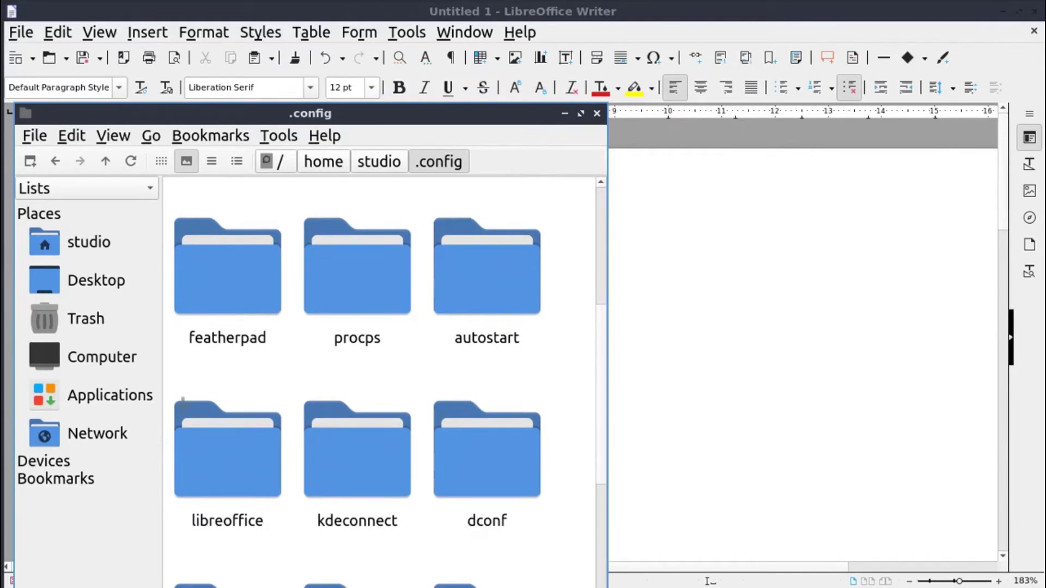
{"action": "double_click", "coordinate": [184, 400]}
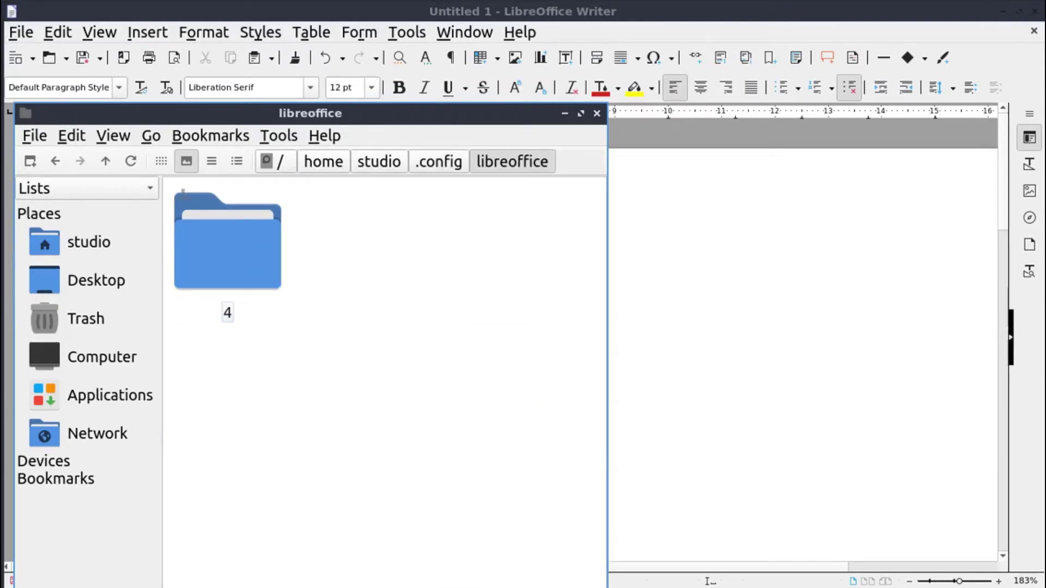
{"action": "key", "text": "Return"}
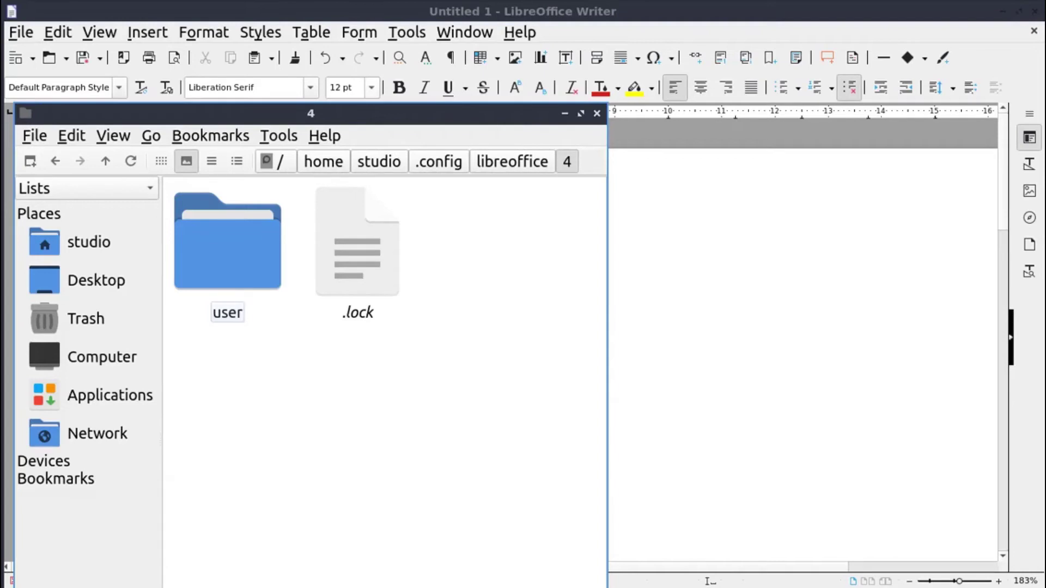
{"action": "key", "text": "Return"}
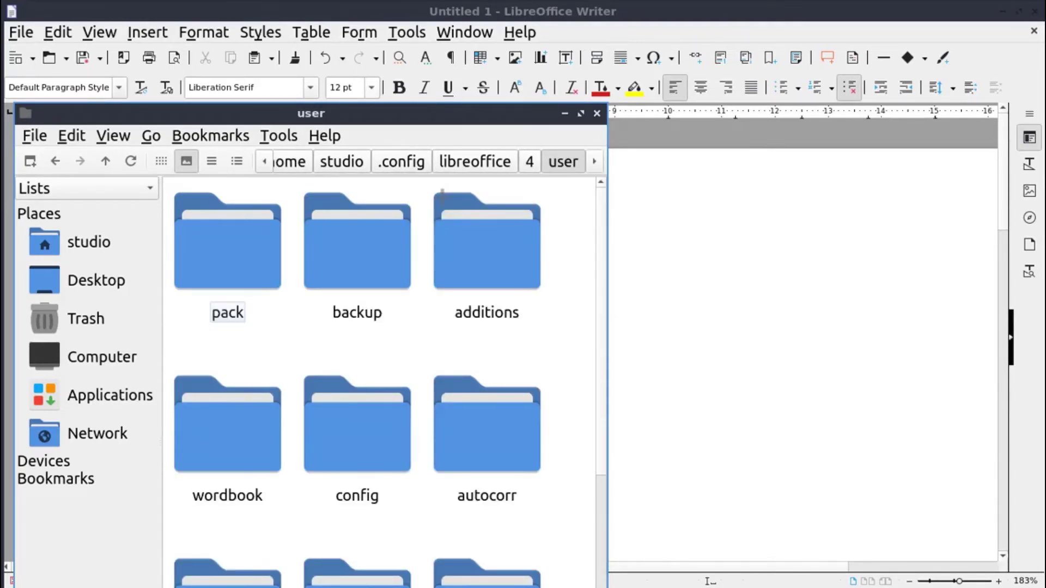
Step: Copy the english-dictionaries folder from inside the additions folder
{"action": "left_click", "coordinate": [486, 245]}
{"action": "key", "text": "Return"}
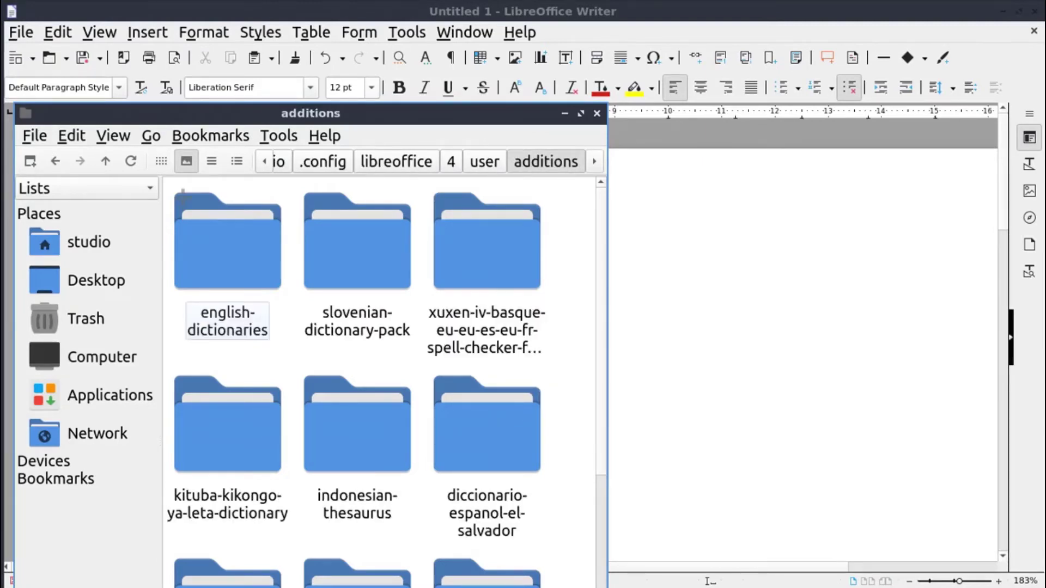
{"action": "left_click", "coordinate": [182, 196]}
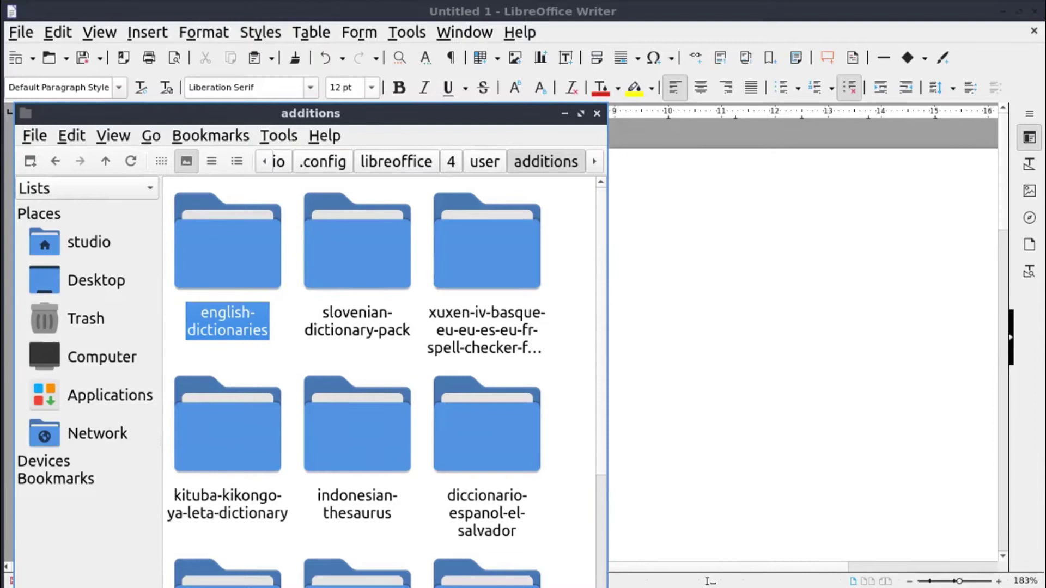
{"action": "key", "text": "alt+e"}
{"action": "key", "text": "Down"}
{"action": "key", "text": "Down"}
{"action": "key", "text": "Return"}
Step: Paste english-dictionaries into the studio home folder and leave the file manager
{"action": "key", "text": "alt+Home"}
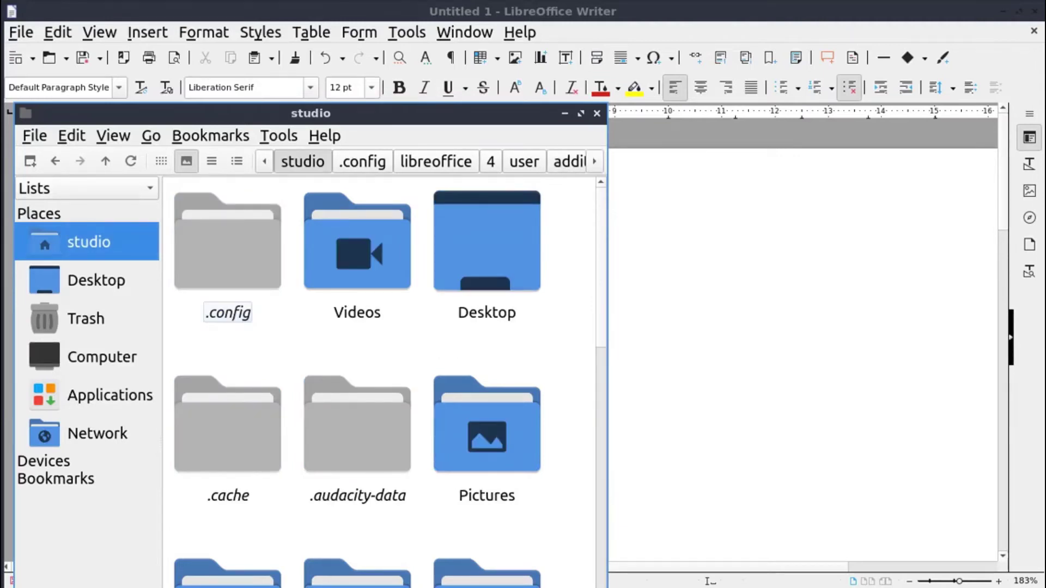
{"action": "key", "text": "alt+e"}
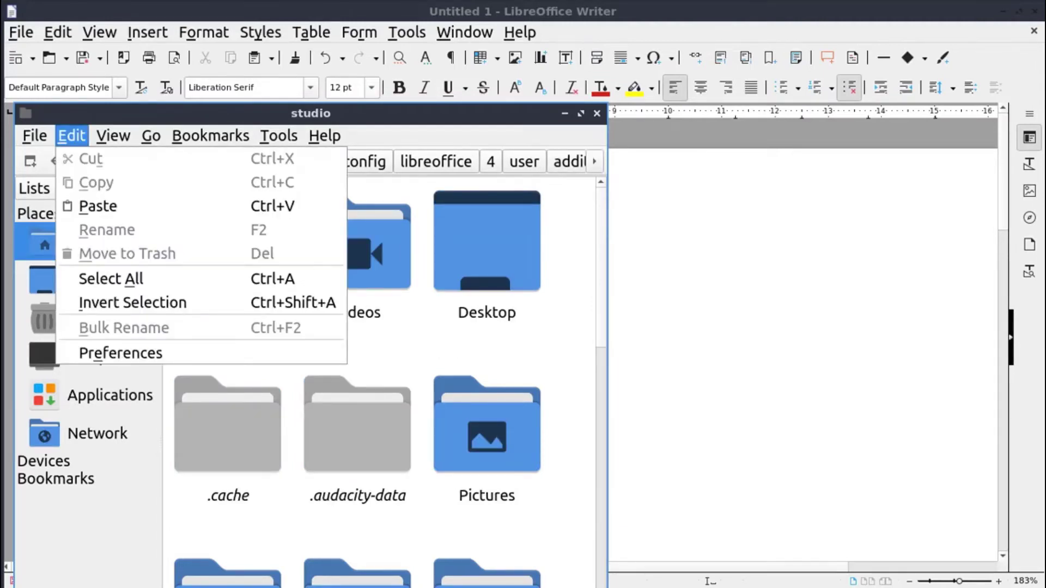
{"action": "key", "text": "Down"}
{"action": "key", "text": "Return"}
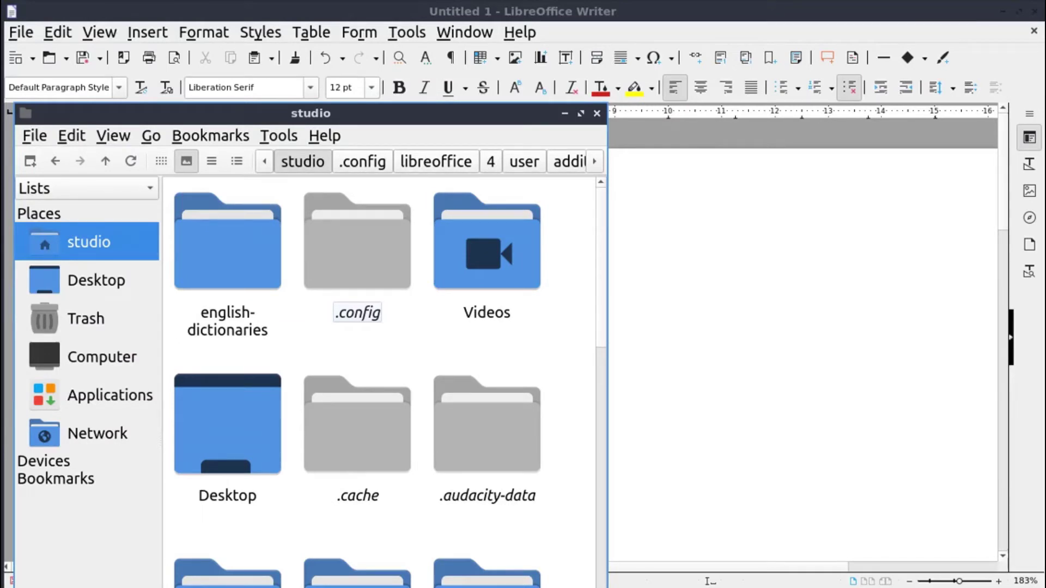
{"action": "key", "text": "alt+Tab"}
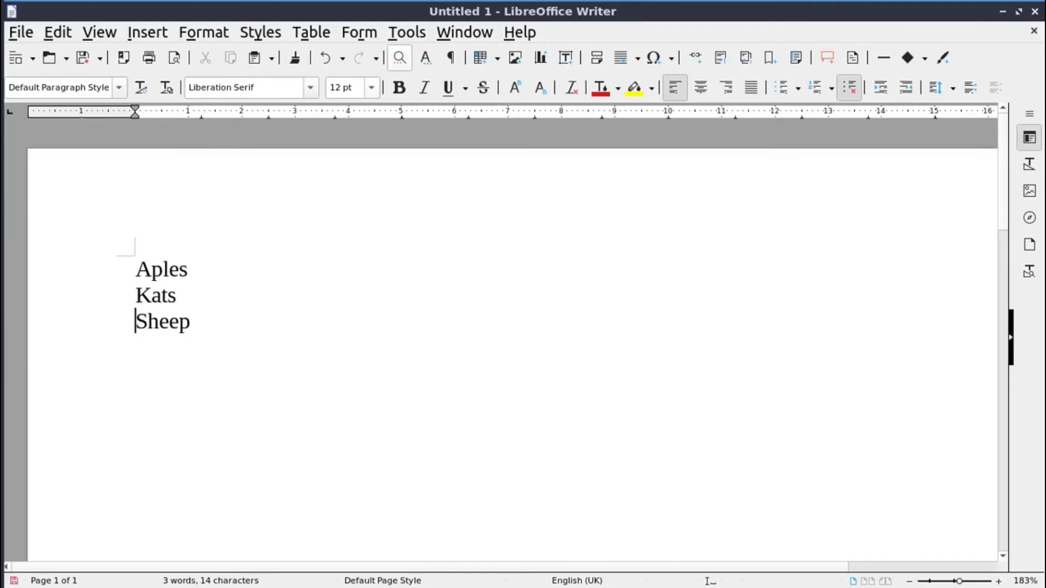
Step: Add dict-en-20210301.oxt from the english-dictionaries folder through the Extension Manager
{"action": "left_click", "coordinate": [406, 32]}
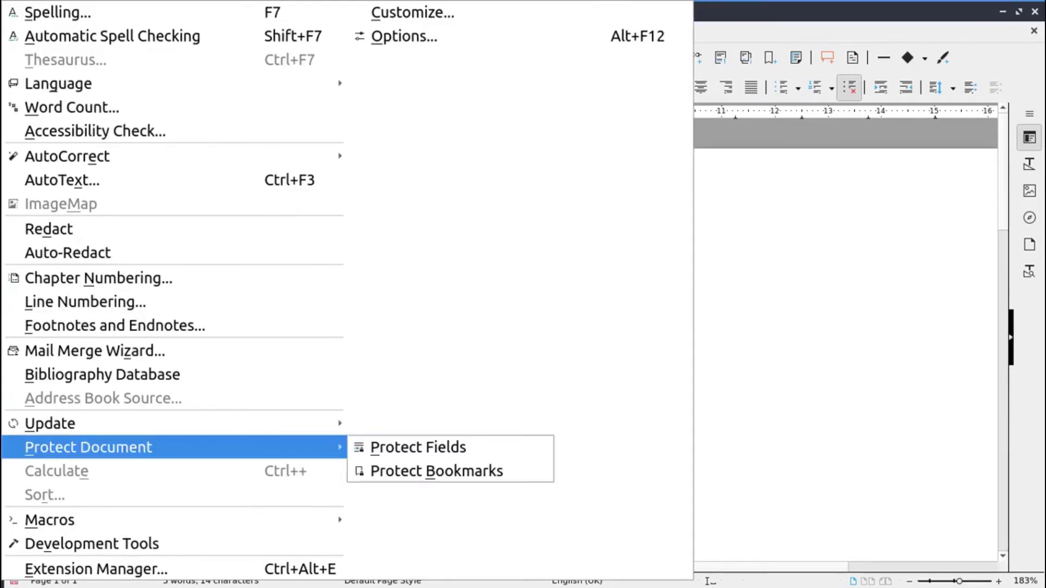
{"action": "key", "text": "Return"}
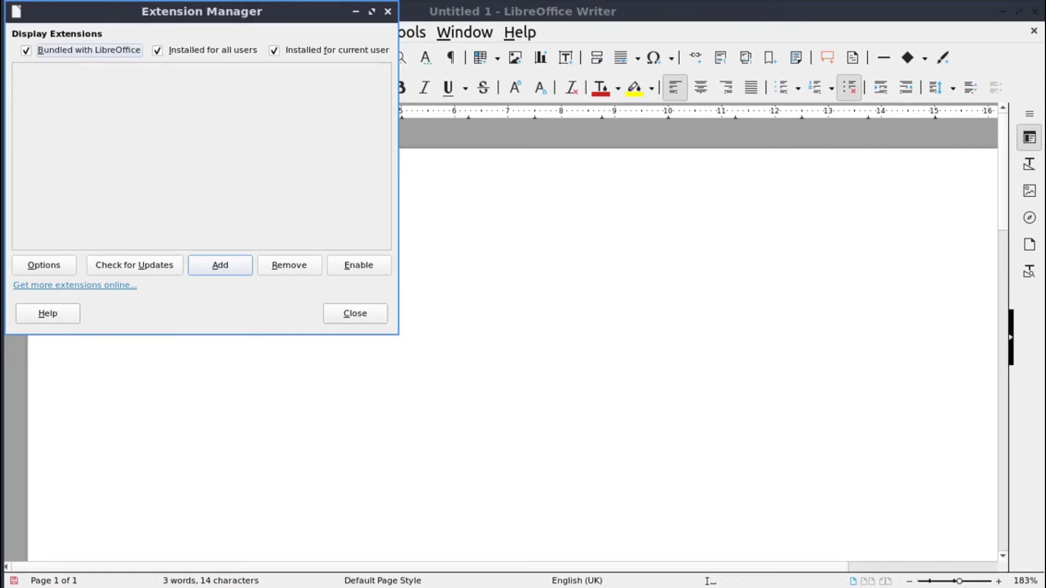
{"action": "key", "text": "Return"}
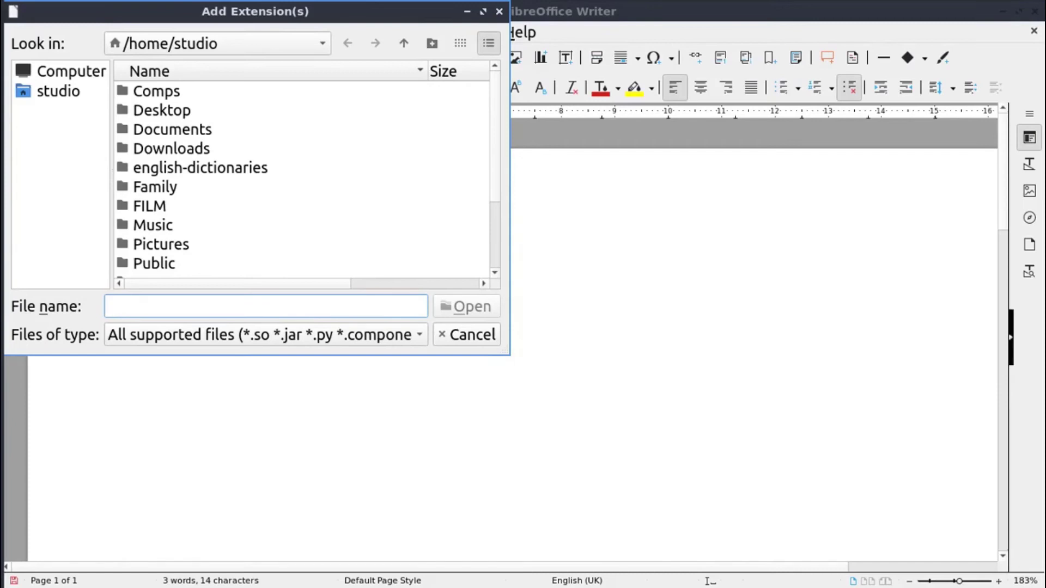
{"action": "key", "text": "shift+Tab"}
{"action": "key", "text": "e"}
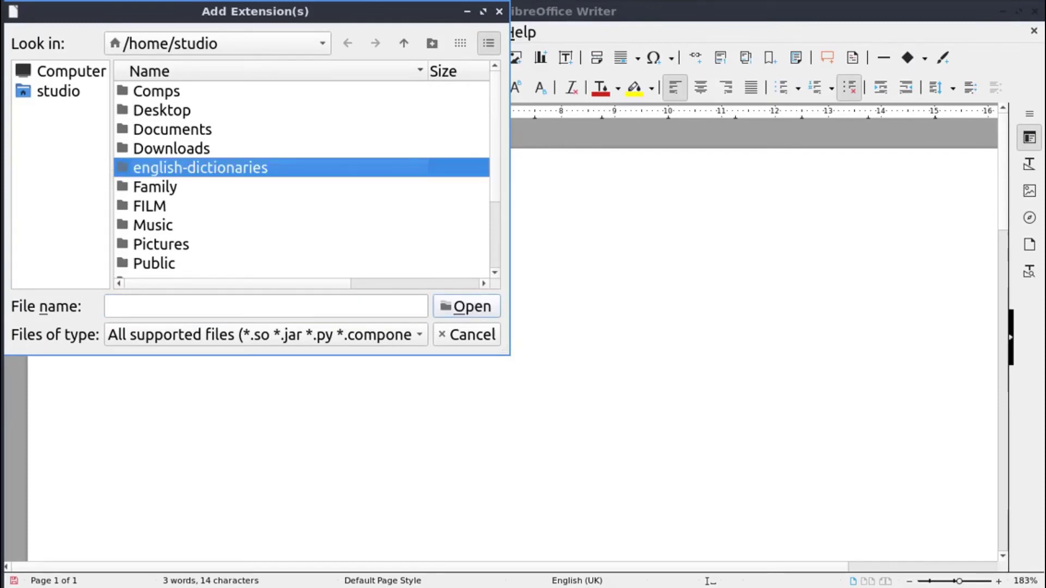
{"action": "key", "text": "Return"}
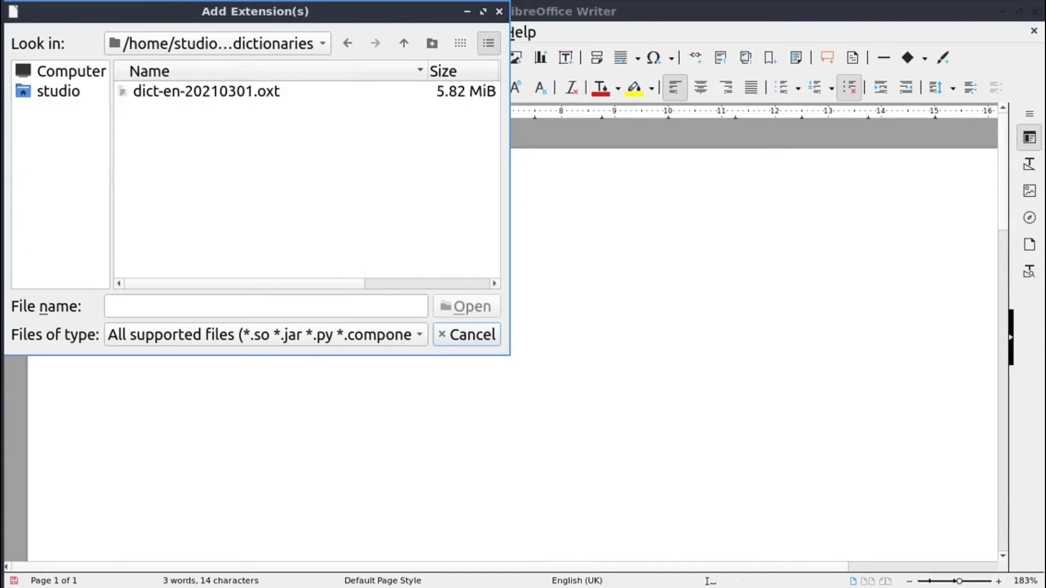
{"action": "key", "text": "Down"}
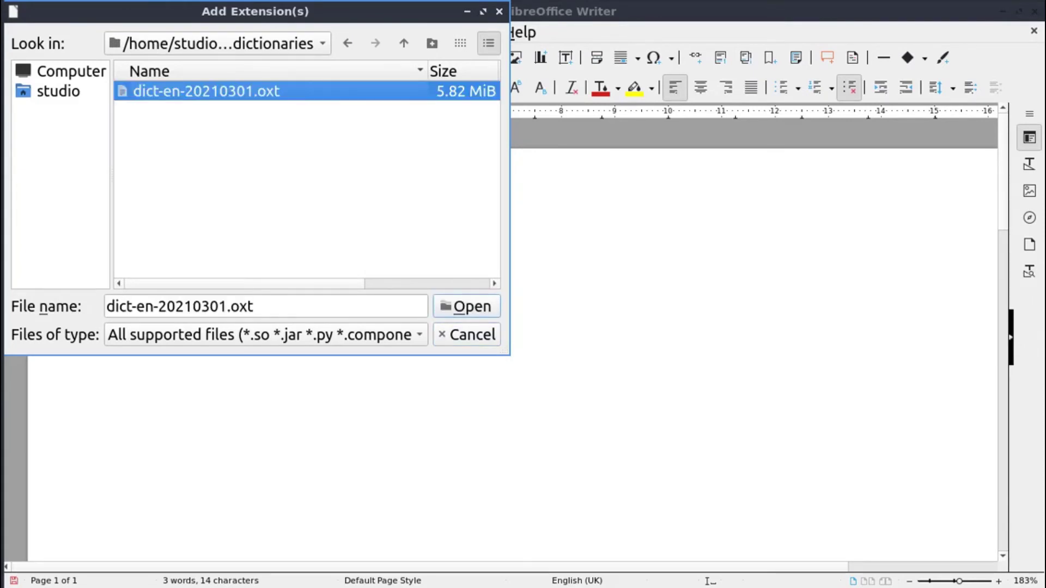
{"action": "key", "text": "Return"}
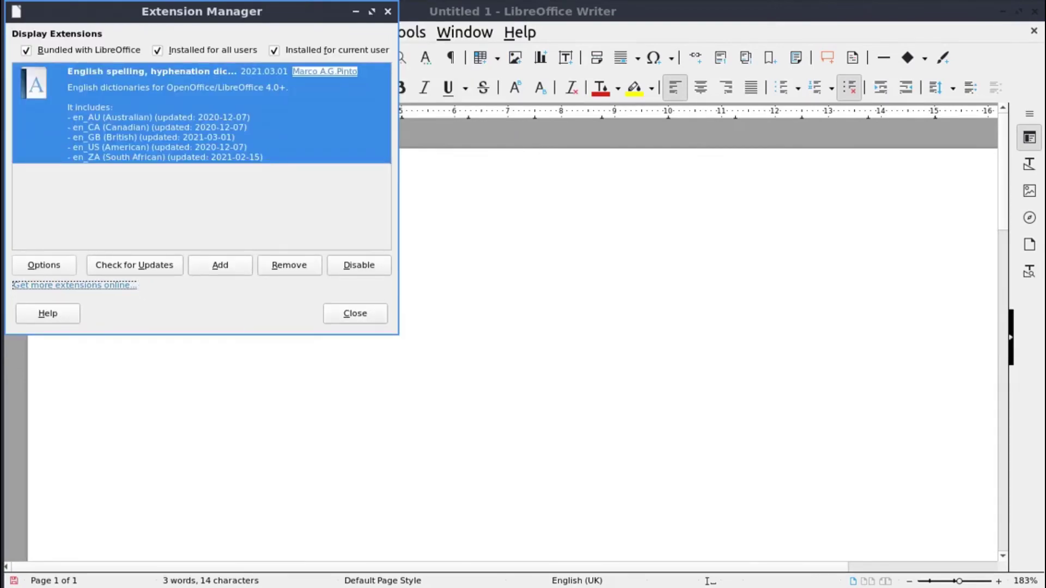
Step: Close the Extension Manager and restart LibreOffice, choosing Don't Save
{"action": "left_click", "coordinate": [355, 313]}
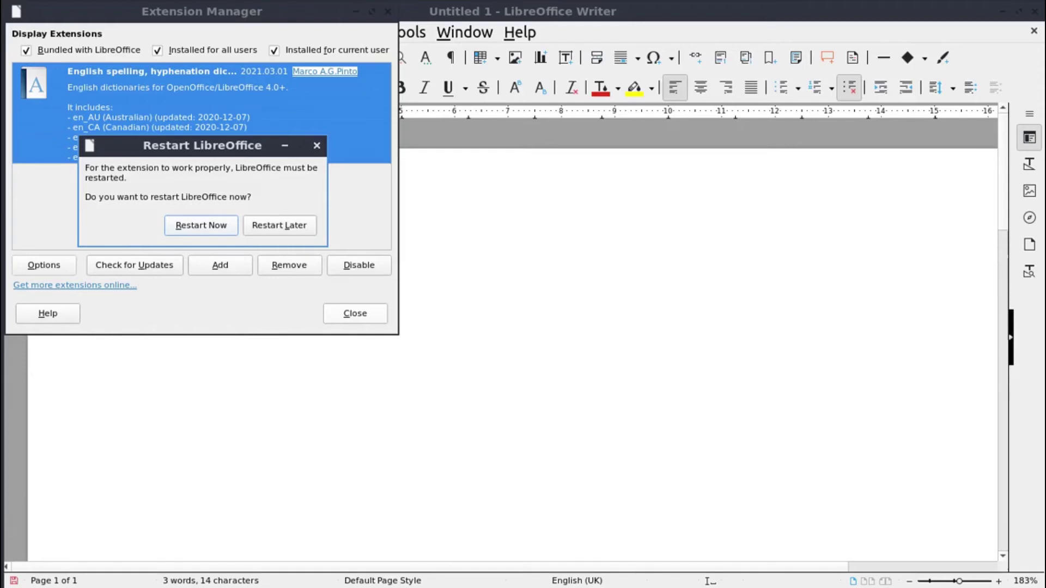
{"action": "key", "text": "Return"}
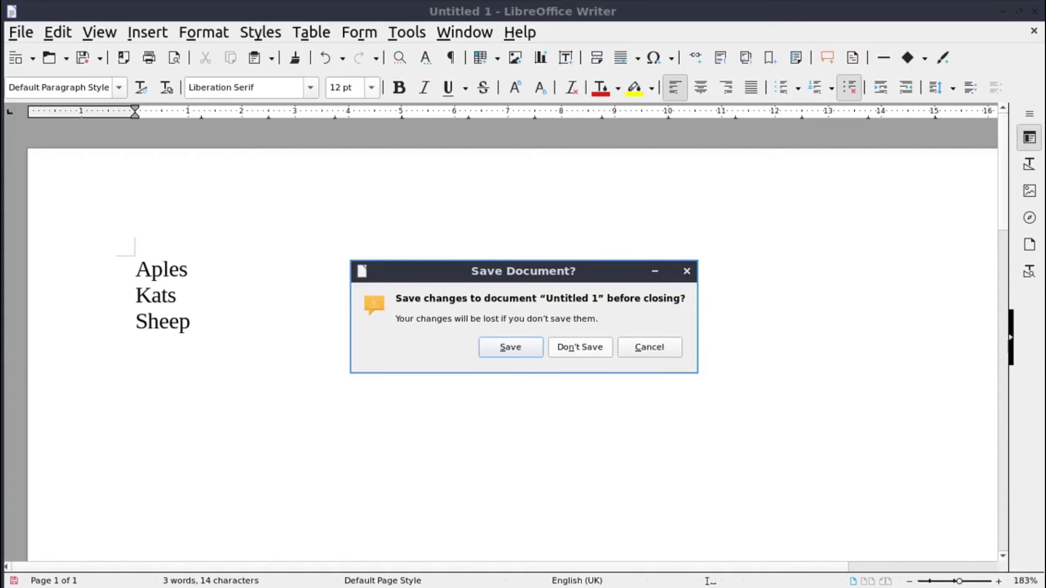
{"action": "key", "text": "Tab"}
{"action": "key", "text": "Return"}
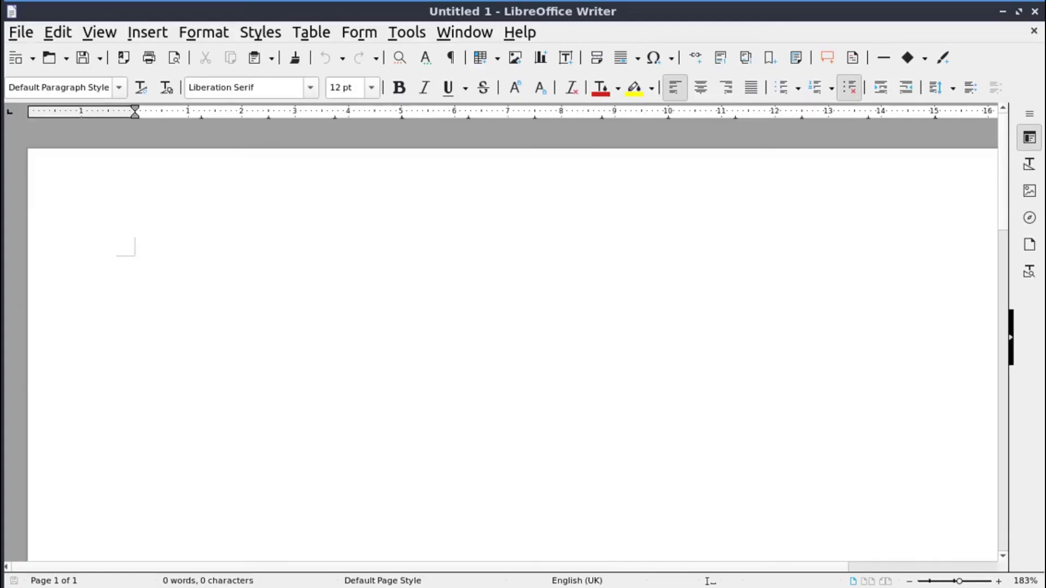
{"action": "type", "text": "A"}
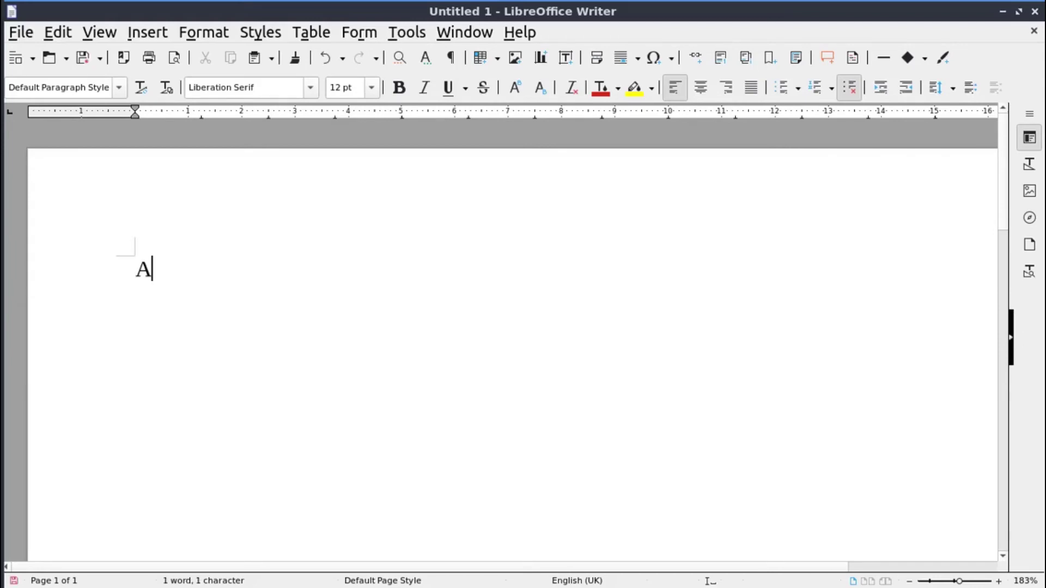
{"action": "type", "text": "ples"}
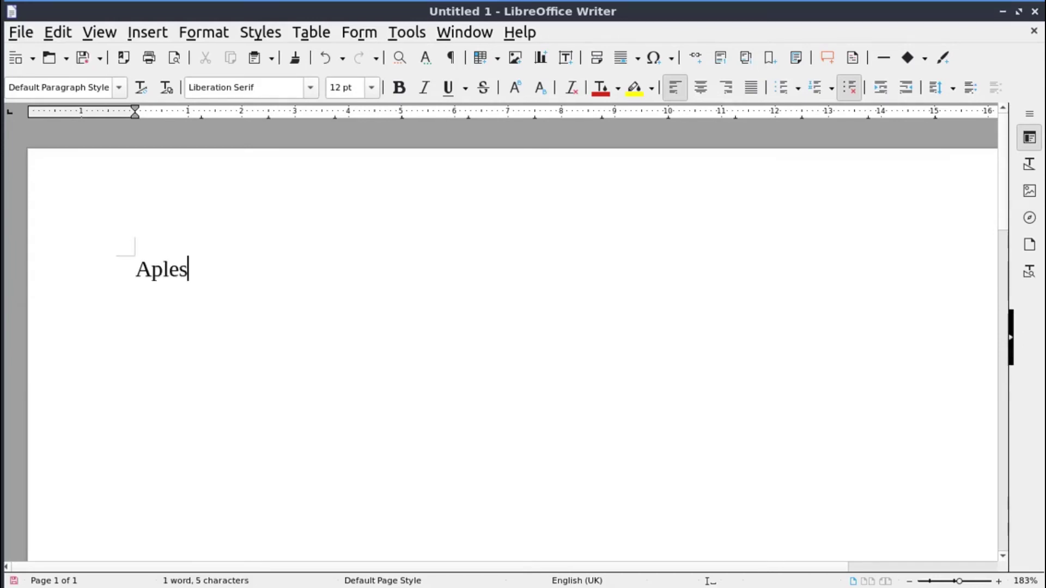
Step: Type the lines Aples, Kats and Sheep, then edit Sheep into Sheap
{"action": "key", "text": "Return"}
{"action": "type", "text": "Kats"}
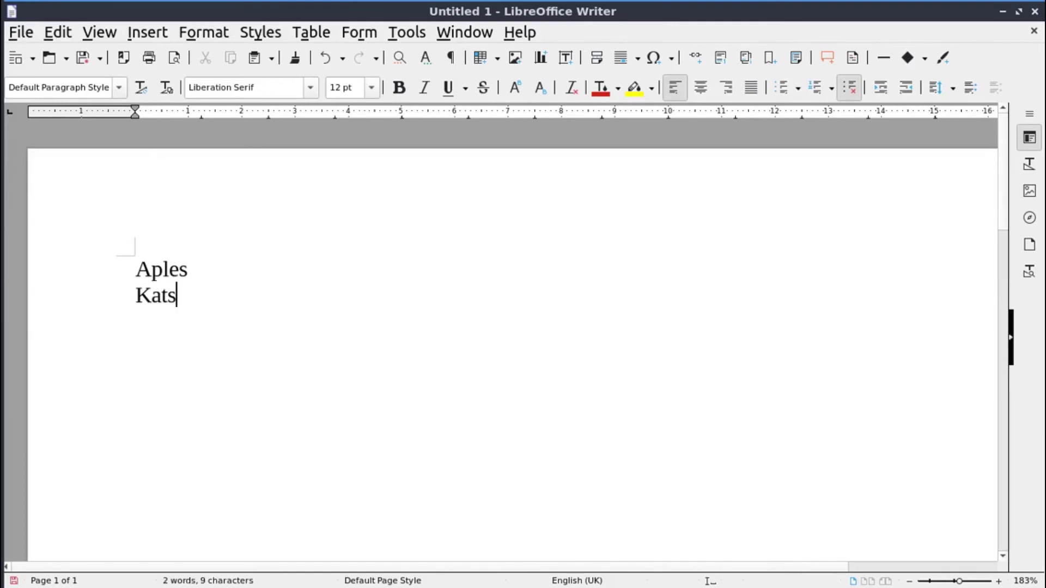
{"action": "key", "text": "Return"}
{"action": "type", "text": "S"}
{"action": "type", "text": "heep"}
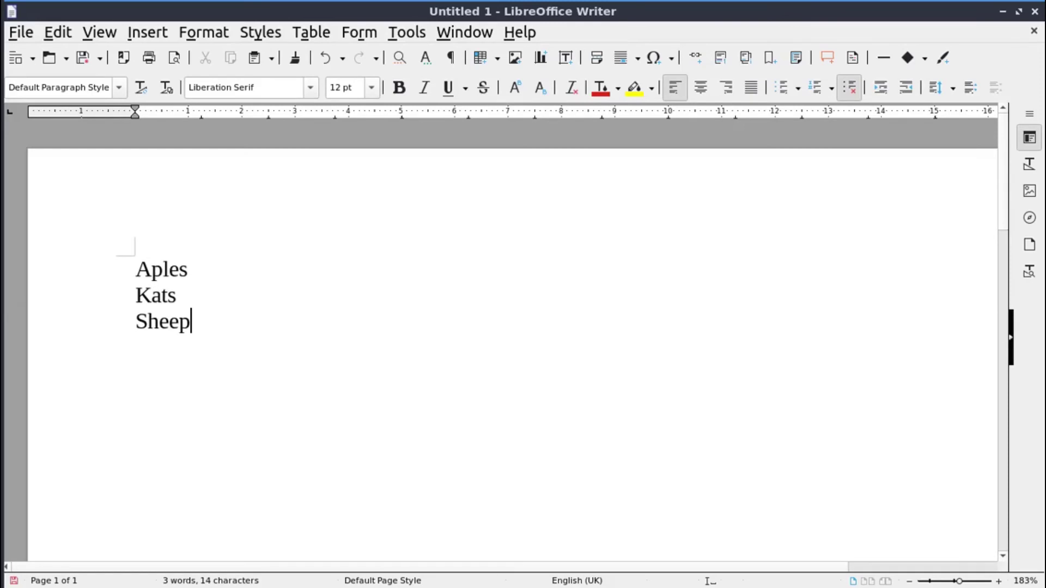
{"action": "key", "text": "BackSpace"}
{"action": "key", "text": "BackSpace"}
{"action": "type", "text": "ao"}
{"action": "key", "text": "BackSpace"}
{"action": "type", "text": "p"}
Step: Turn on Automatic Spell Checking from the Tools menu
{"action": "left_click", "coordinate": [406, 32]}
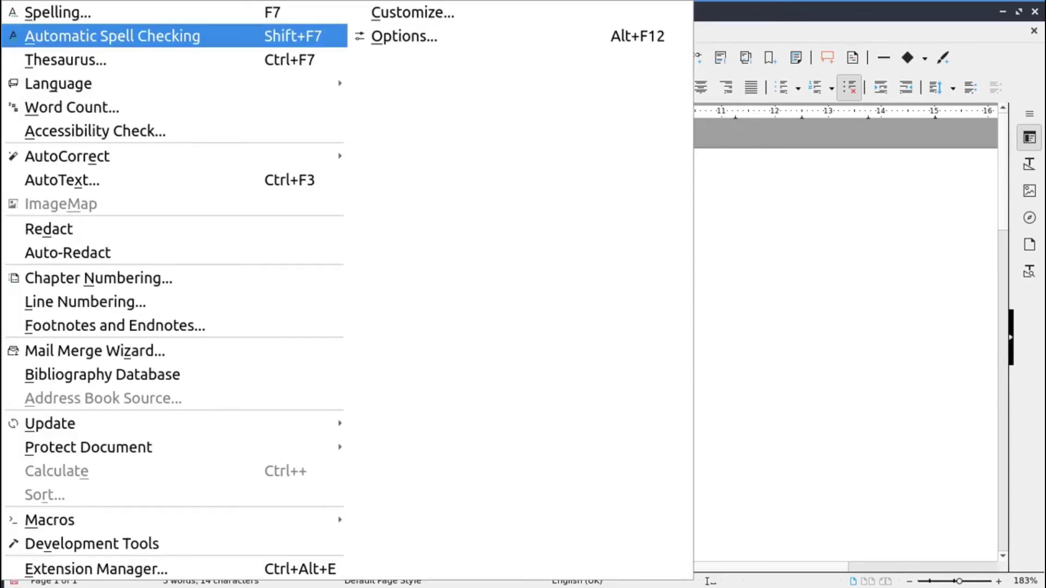
{"action": "key", "text": "Down"}
{"action": "key", "text": "Return"}
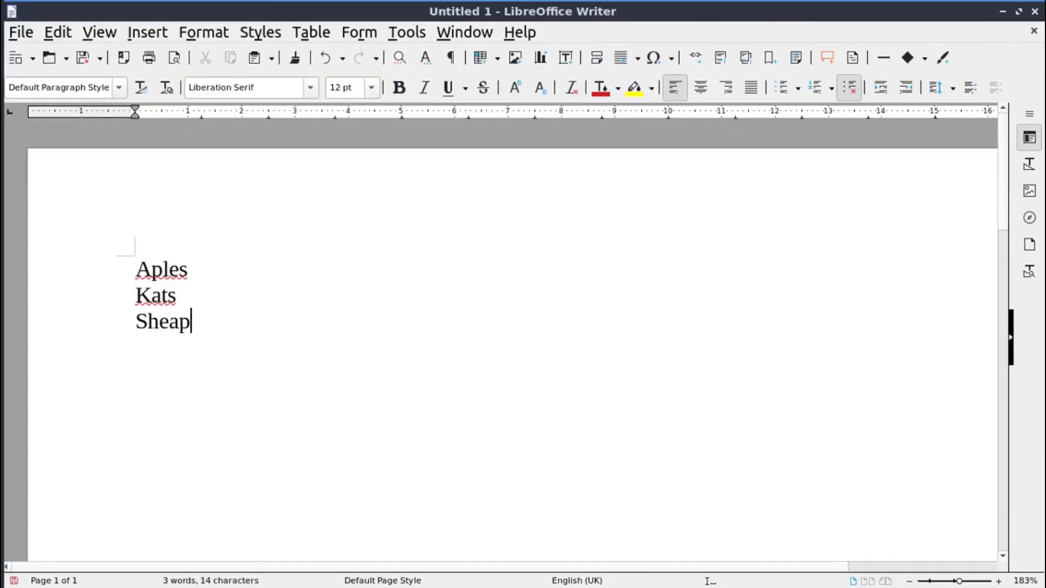
Step: Add an empty line below Sheap and show spelling suggestions for Aples
{"action": "key", "text": "Return"}
{"action": "key", "text": "Up"}
{"action": "key", "text": "Up"}
{"action": "key", "text": "Up"}
{"action": "key", "text": "Right"}
{"action": "key", "text": "Right"}
{"action": "key", "text": "shift+F10"}
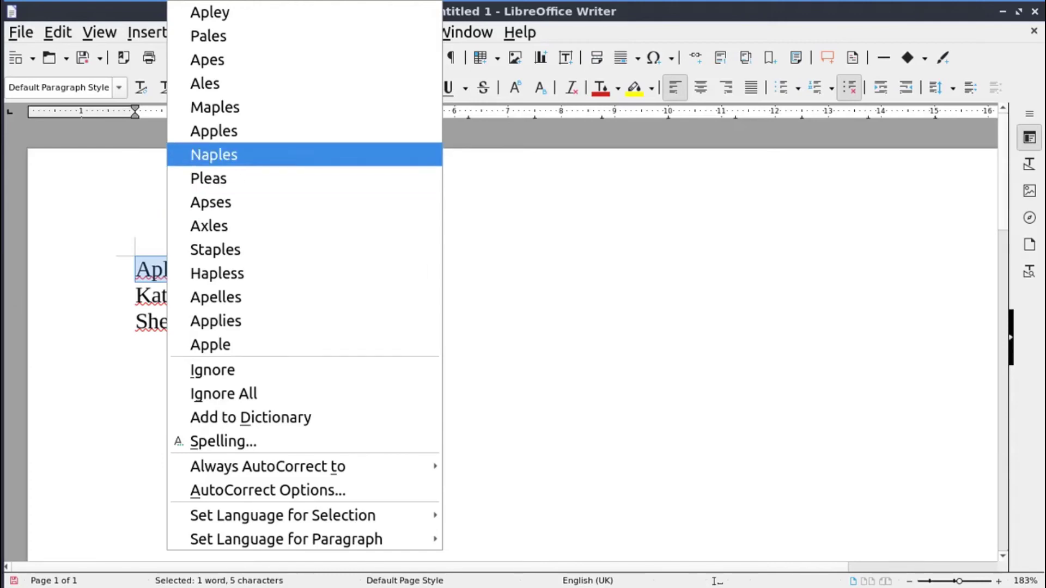
Step: Replace Aples with Apples and Kats with Cats from the suggestions
{"action": "key", "text": "Return"}
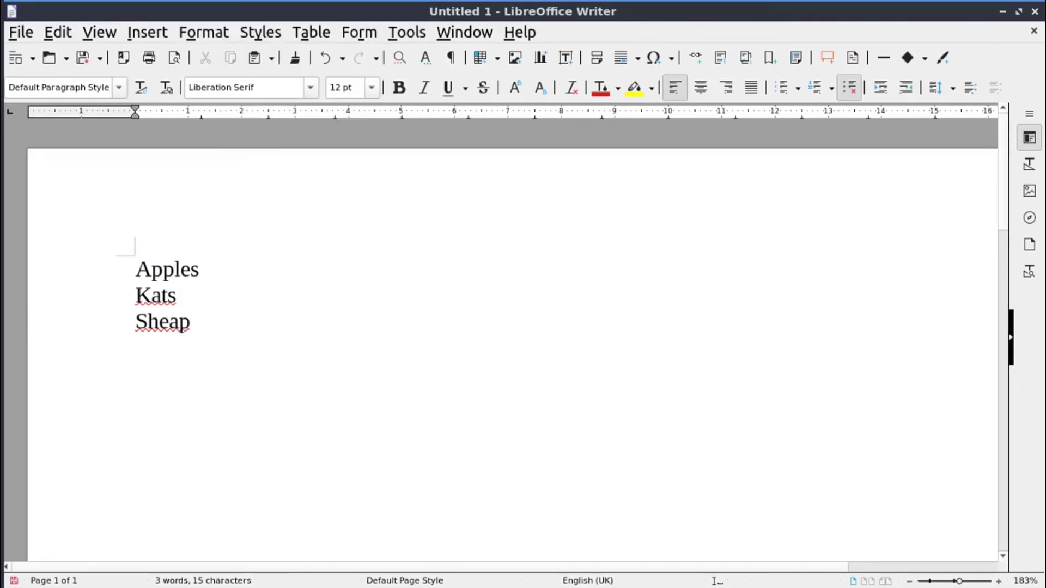
{"action": "right_click", "coordinate": [153, 295]}
{"action": "key", "text": "Up"}
{"action": "key", "text": "Up"}
{"action": "key", "text": "Up"}
{"action": "key", "text": "Up"}
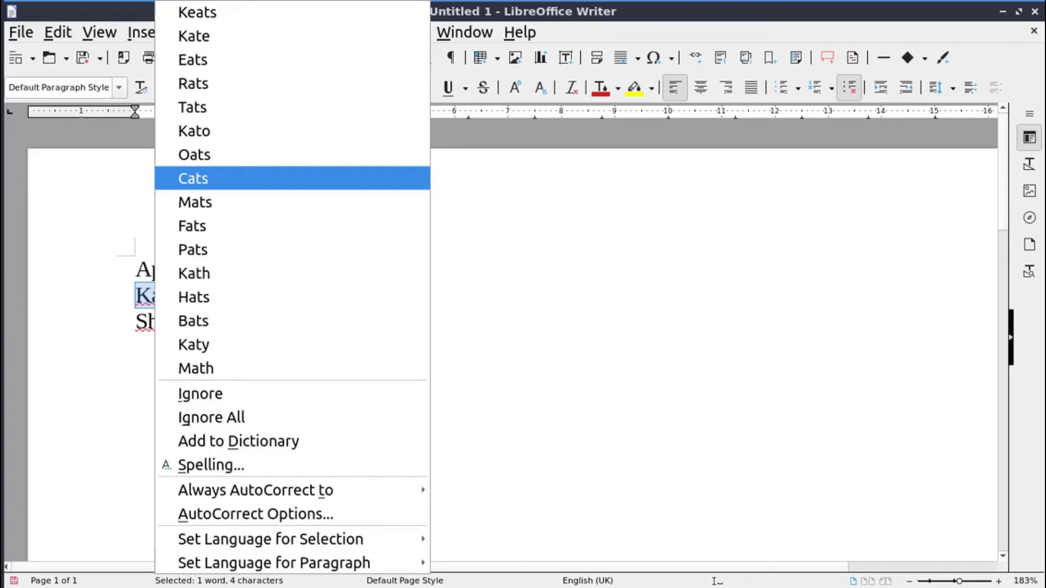
{"action": "key", "text": "Return"}
Step: Apply a suggestion to Sheap, then delete the stray space from 'S heap'
{"action": "key", "text": "Down"}
{"action": "key", "text": "Right"}
{"action": "key", "text": "Right"}
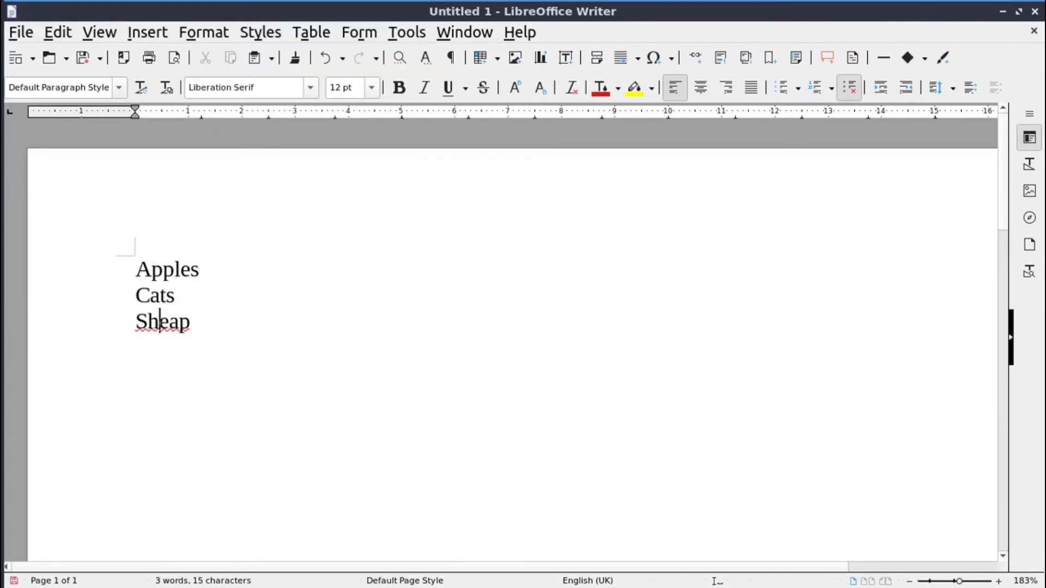
{"action": "key", "text": "shift+F10"}
{"action": "key", "text": "Up"}
{"action": "key", "text": "Up"}
{"action": "key", "text": "Up"}
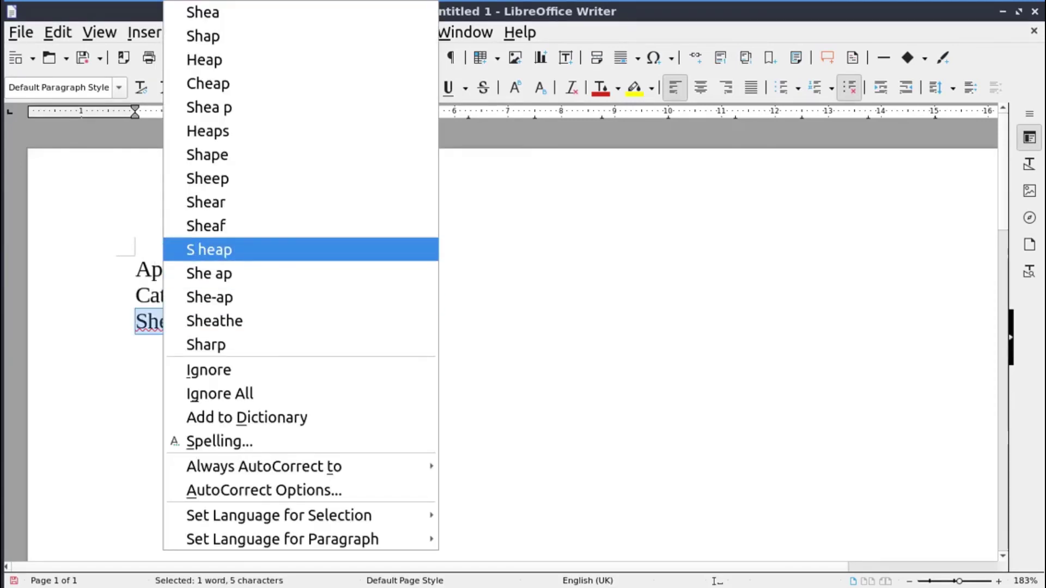
{"action": "key", "text": "Return"}
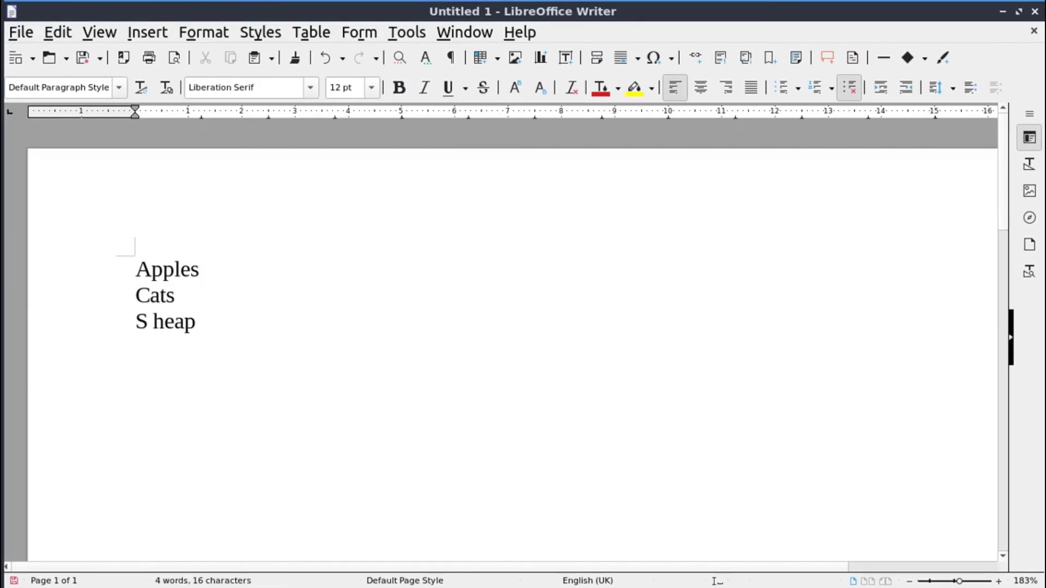
{"action": "key", "text": "Right"}
{"action": "key", "text": "Delete"}
{"action": "key", "text": "Down"}
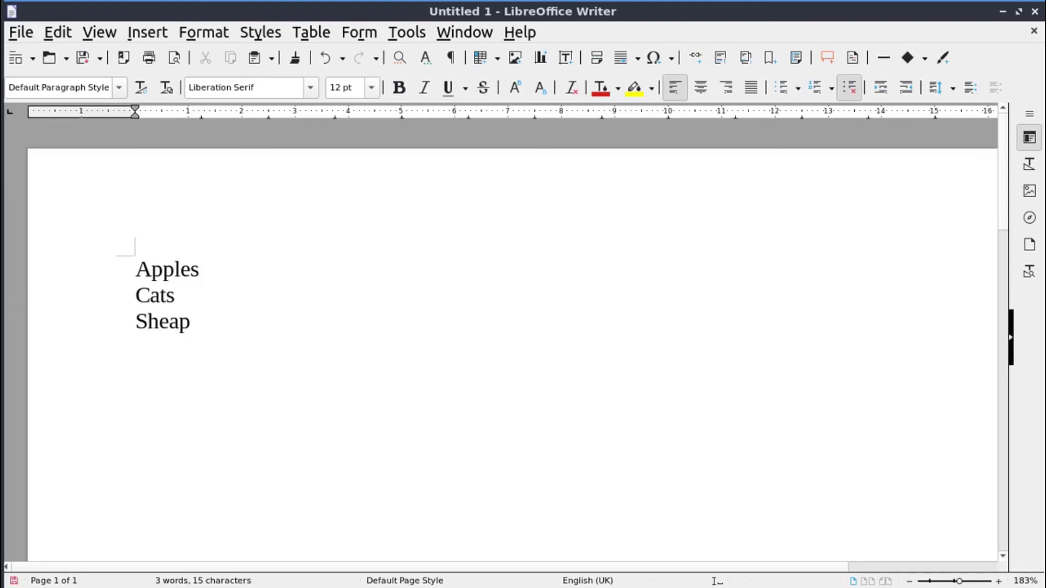
Step: Replace Sheap with the suggestion Sheep
{"action": "key", "text": "Up"}
{"action": "key", "text": "shift+F10"}
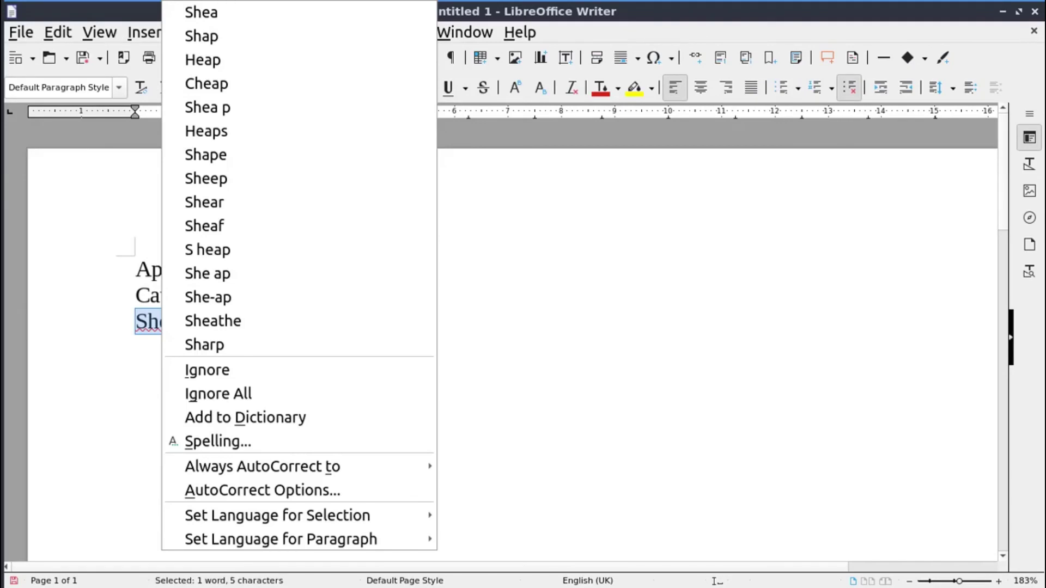
{"action": "key", "text": "Down"}
{"action": "key", "text": "Down"}
{"action": "key", "text": "Down"}
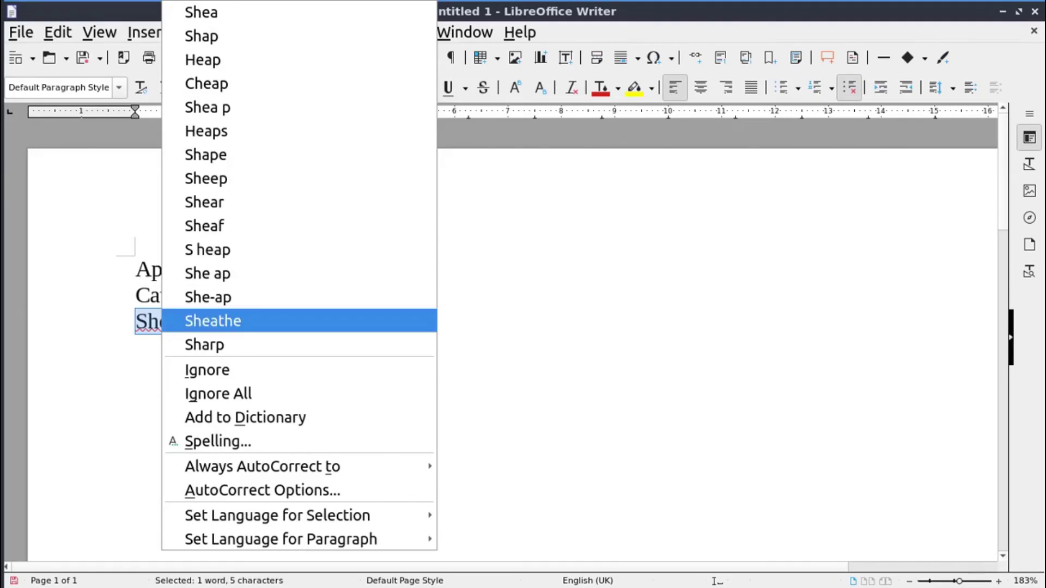
{"action": "key", "text": "Up"}
{"action": "key", "text": "Up"}
{"action": "key", "text": "Up"}
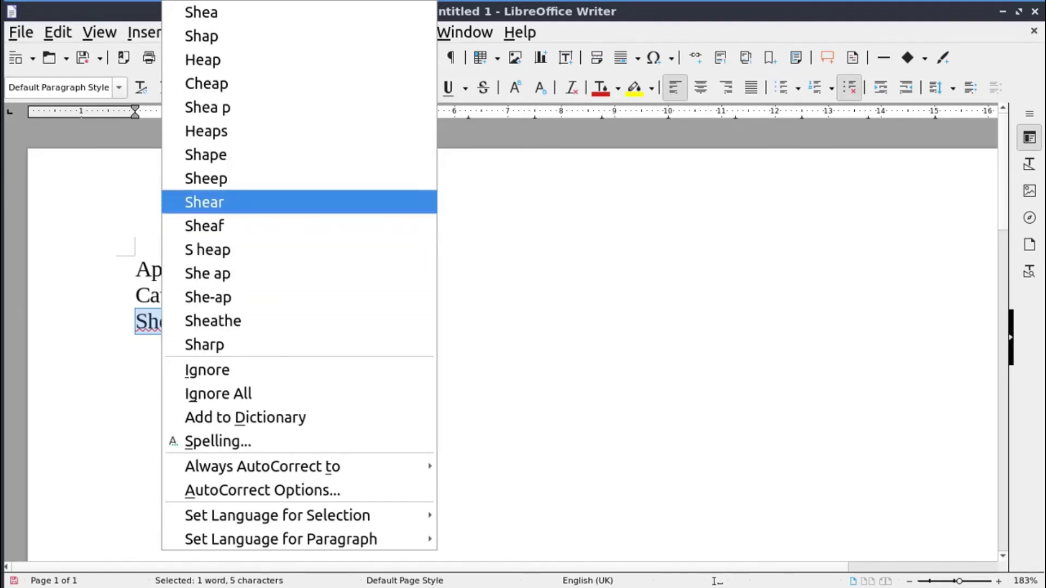
{"action": "key", "text": "Up"}
{"action": "key", "text": "Return"}
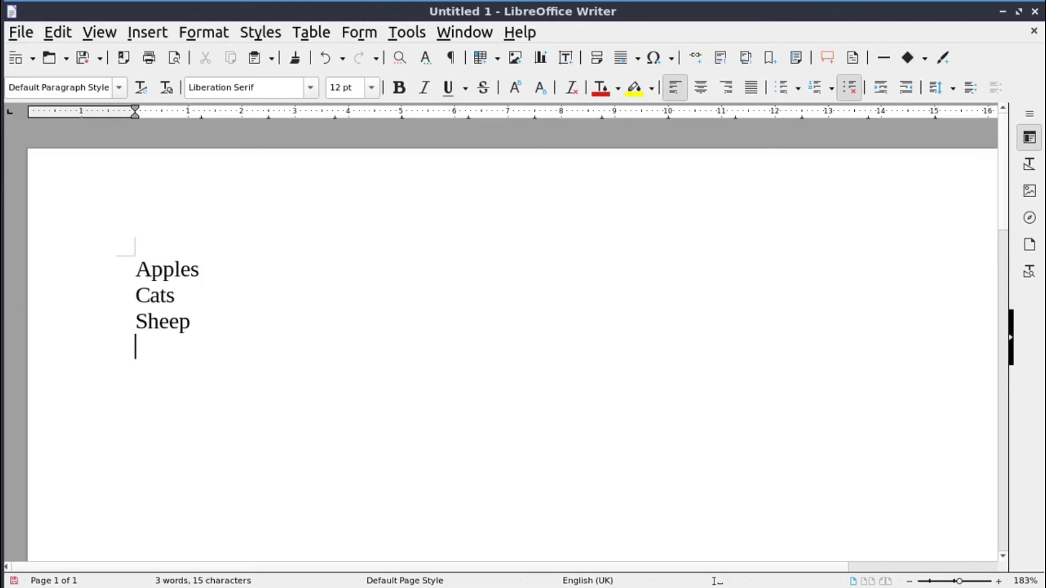
Step: Close the document with Ctrl+W and discard the changes
{"action": "key", "text": "Up"}
{"action": "key", "text": "Up"}
{"action": "key", "text": "End"}
{"action": "key", "text": "ctrl+w"}
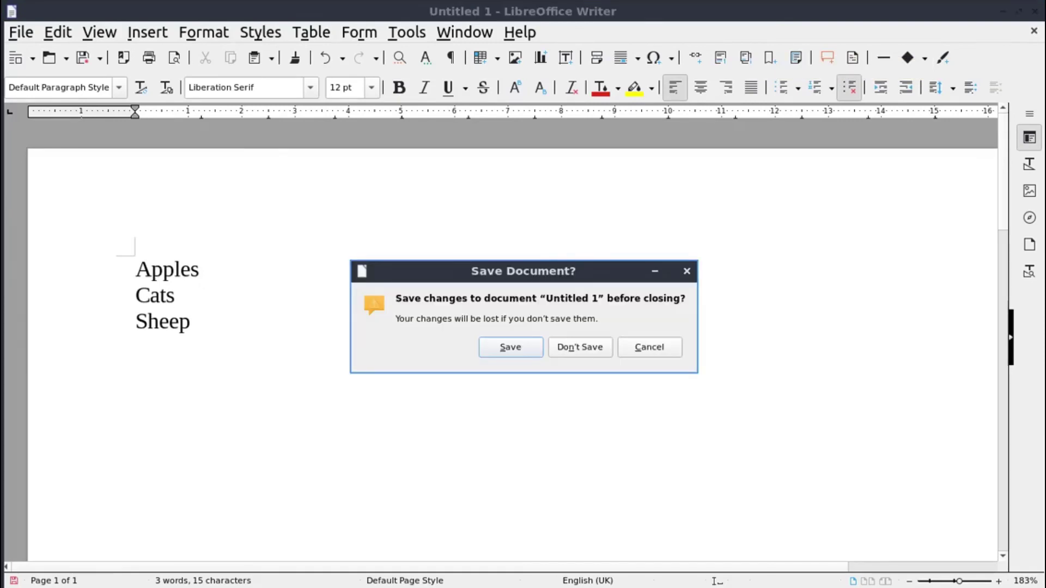
{"action": "key", "text": "alt+n"}
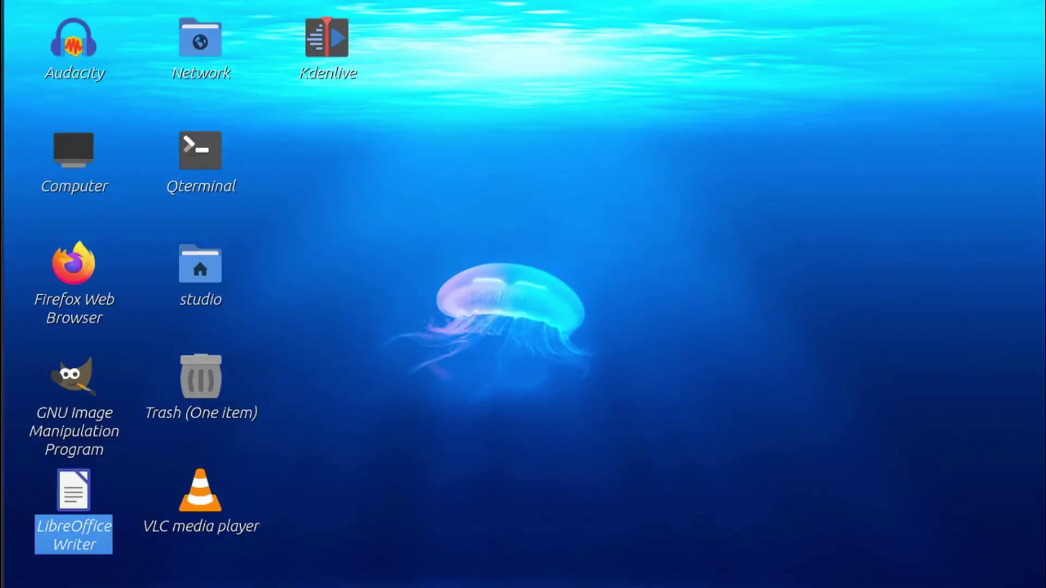